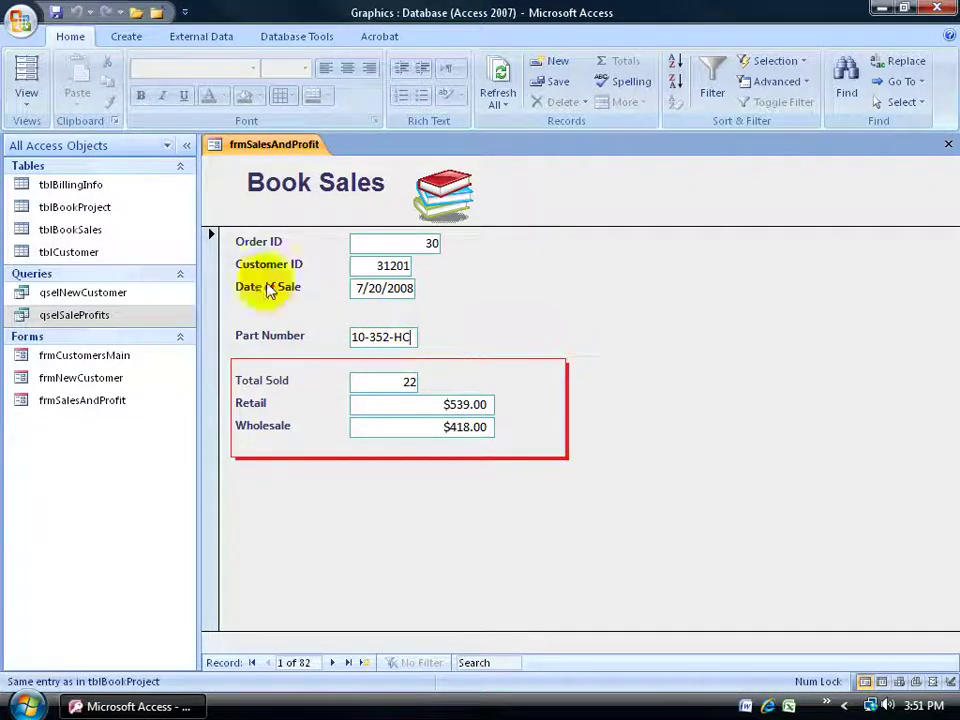
- Open tblBookProject for reference, and delete the Part Number label and text box from frmSalesAndProfit in Design View
double_click(105, 207)
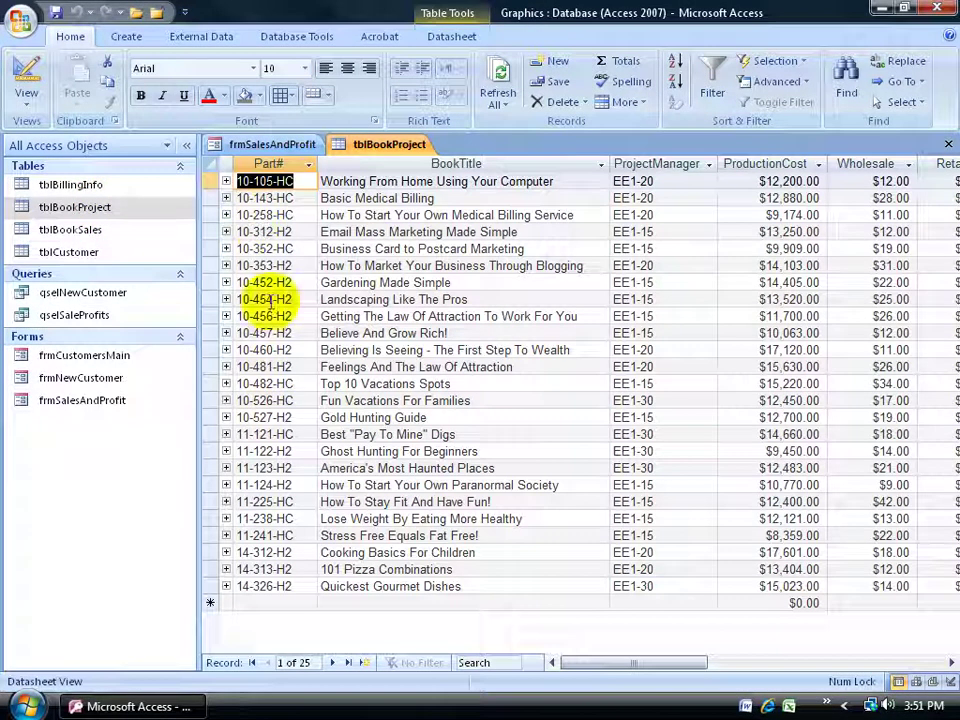
click(275, 146)
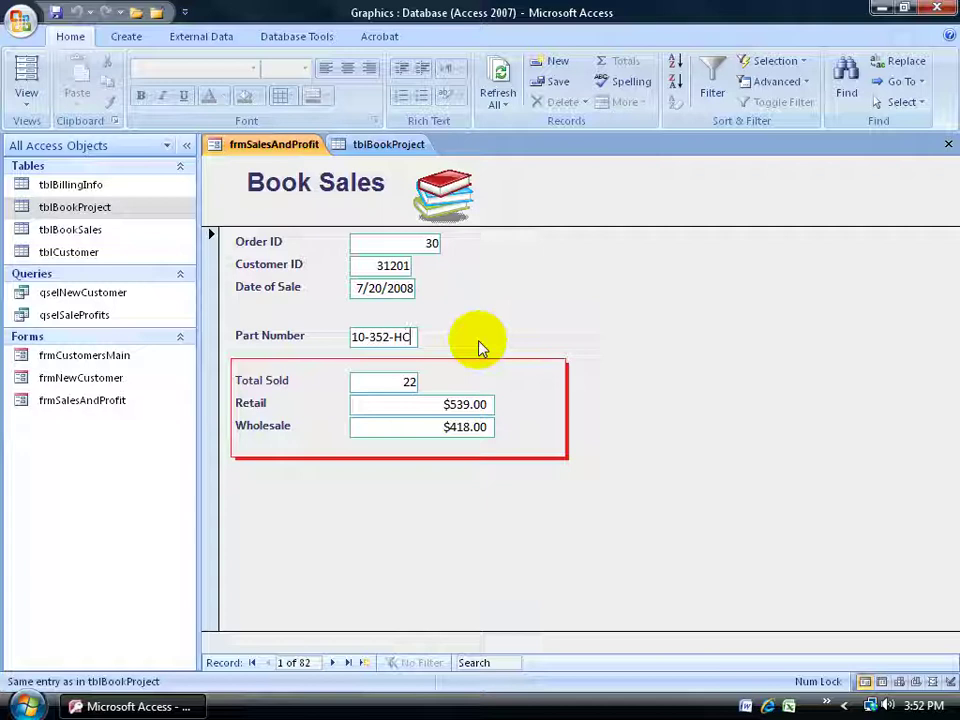
right_click(257, 145)
right_click(638, 306)
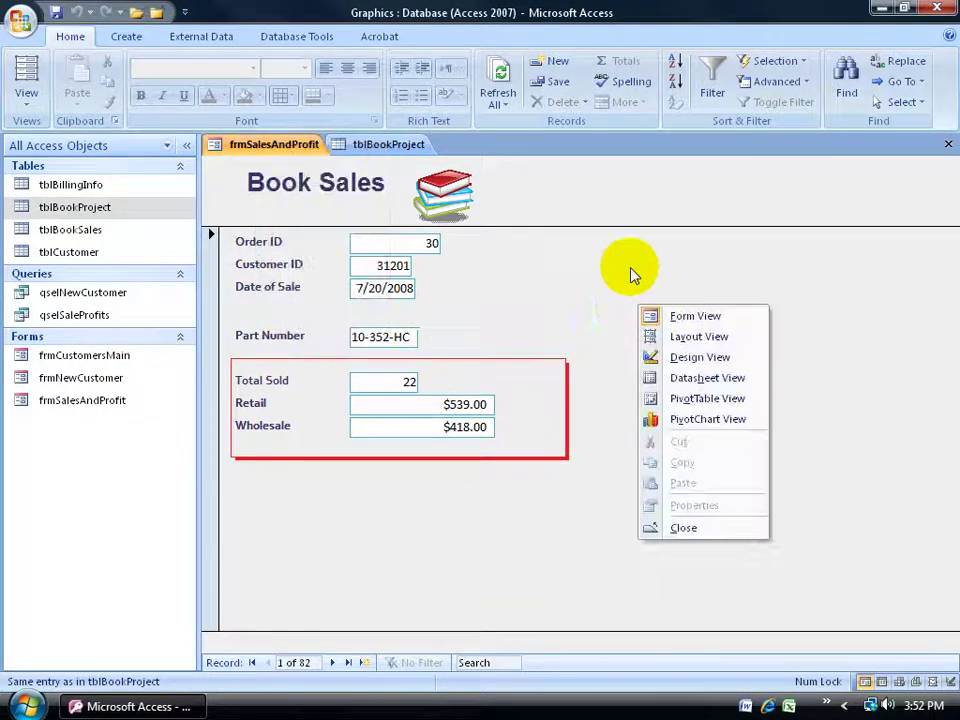
click(687, 362)
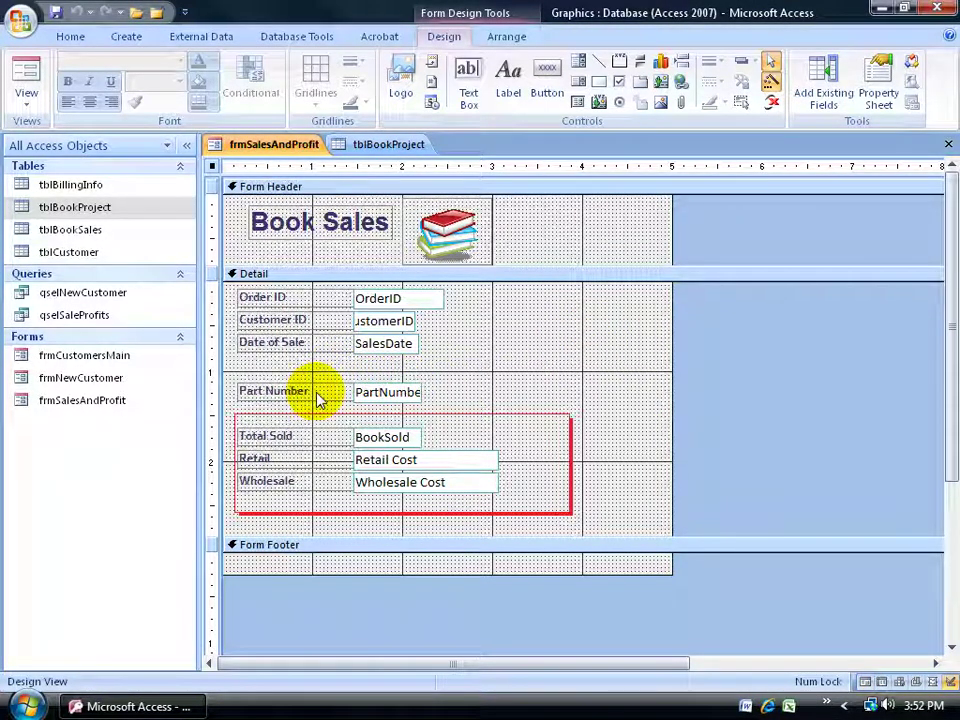
drag(498, 395, 234, 385)
key(Delete)
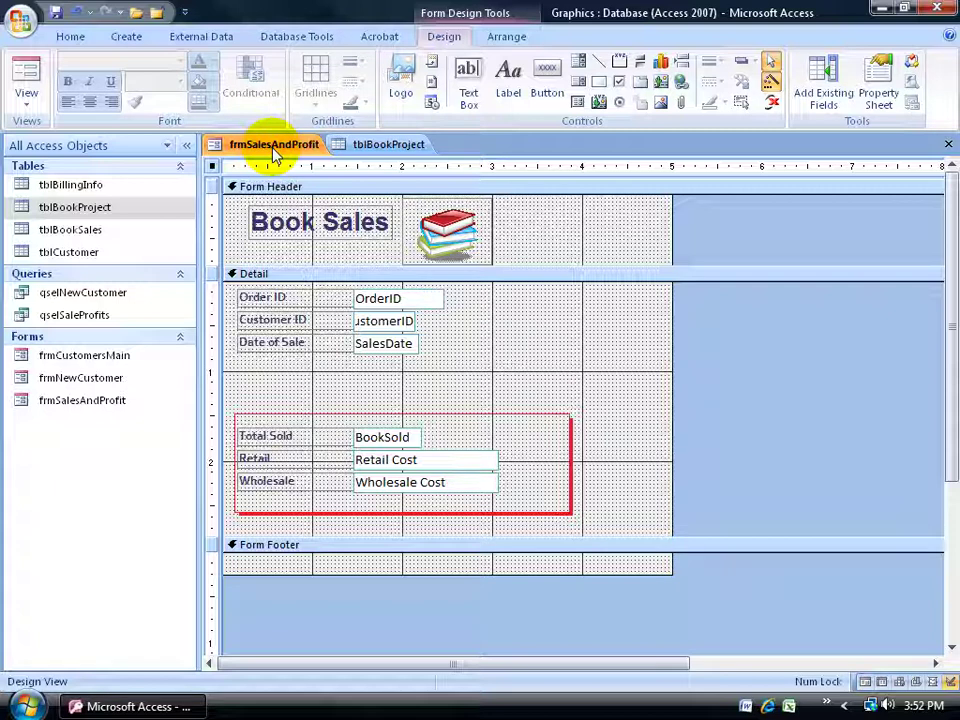
- Check the form's Record Source property and examine the records of the qselSaleProfits query
double_click(212, 168)
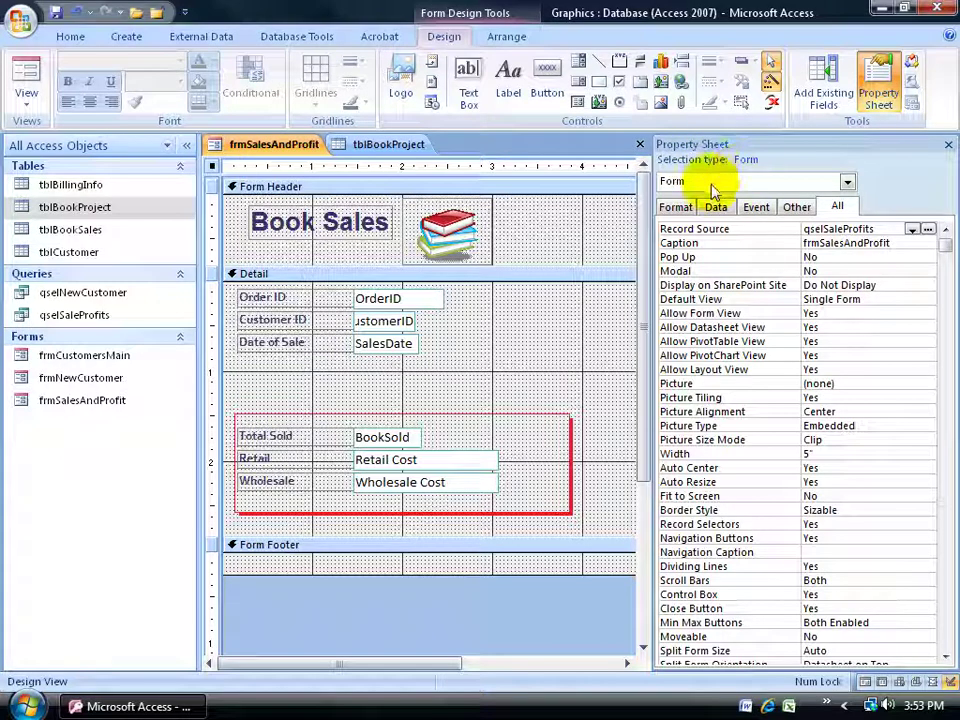
click(846, 182)
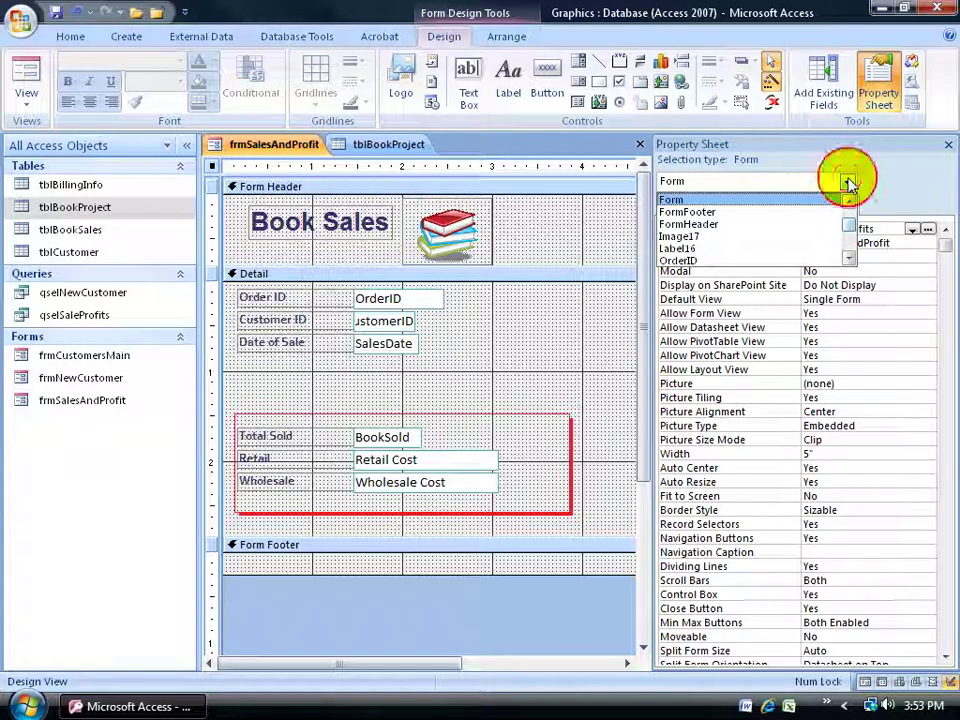
click(739, 199)
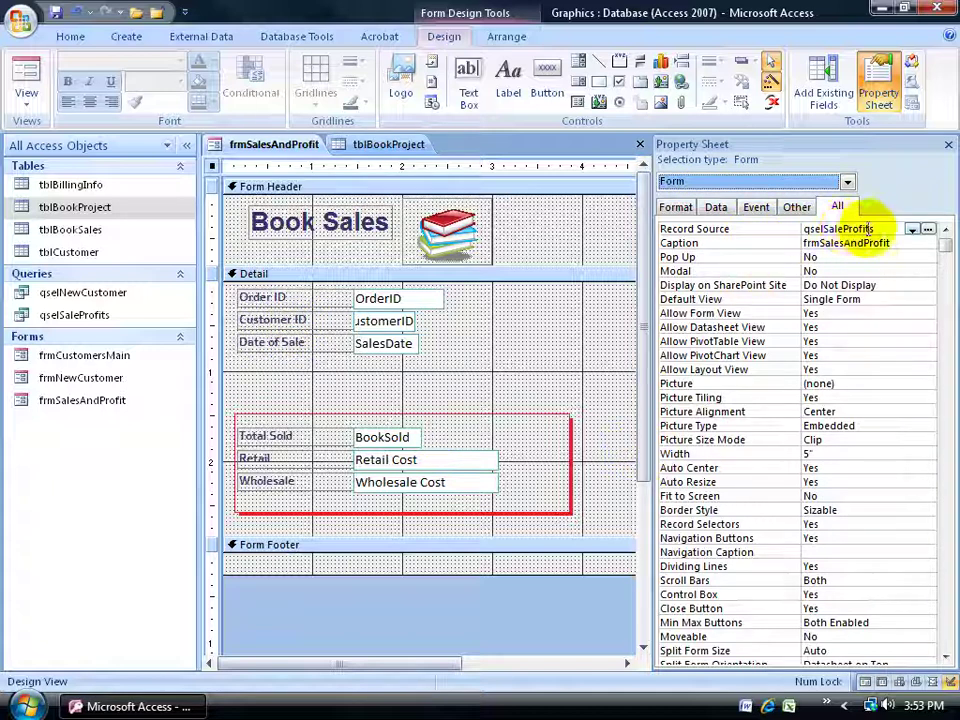
double_click(97, 316)
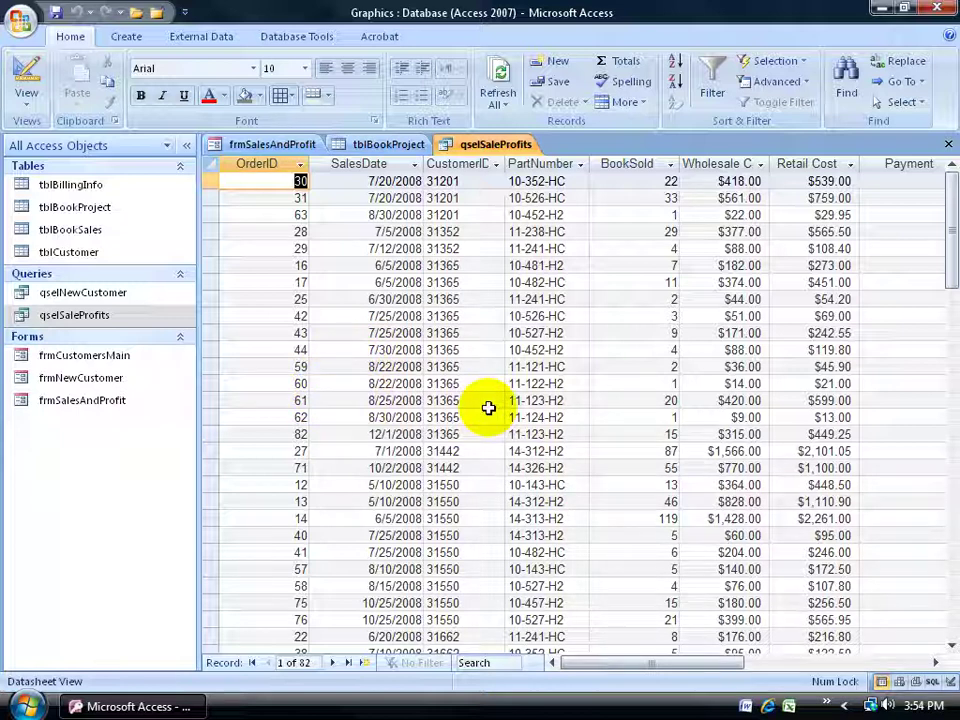
click(262, 146)
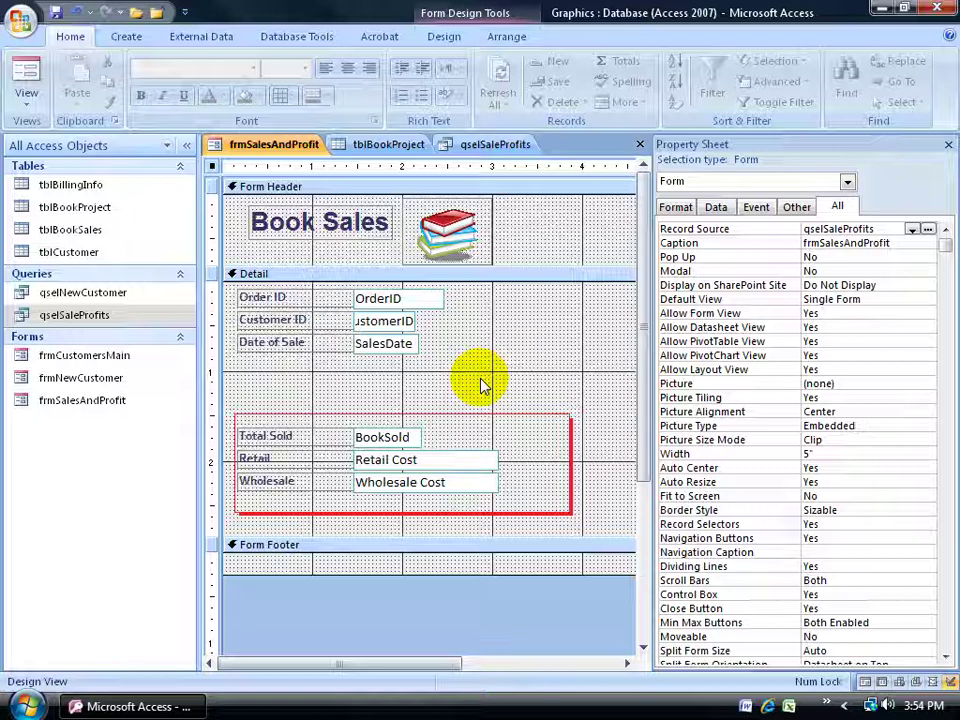
- Review the part numbers and titles in tblBookProject, and examine the related tables of qselSaleProfits in Design View
click(402, 147)
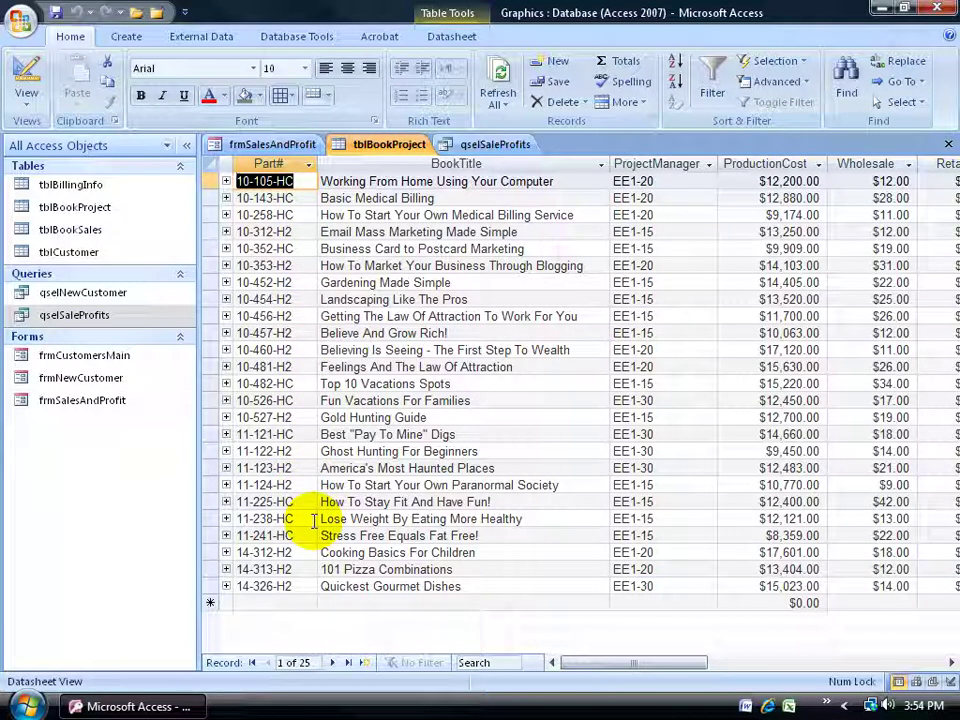
click(493, 156)
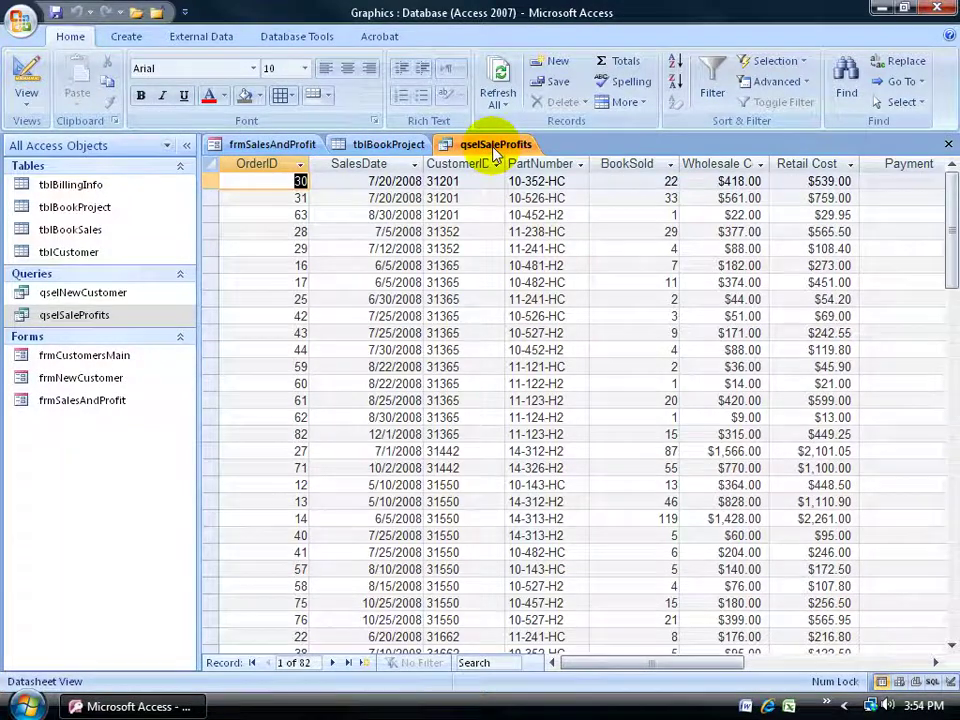
right_click(495, 152)
click(550, 224)
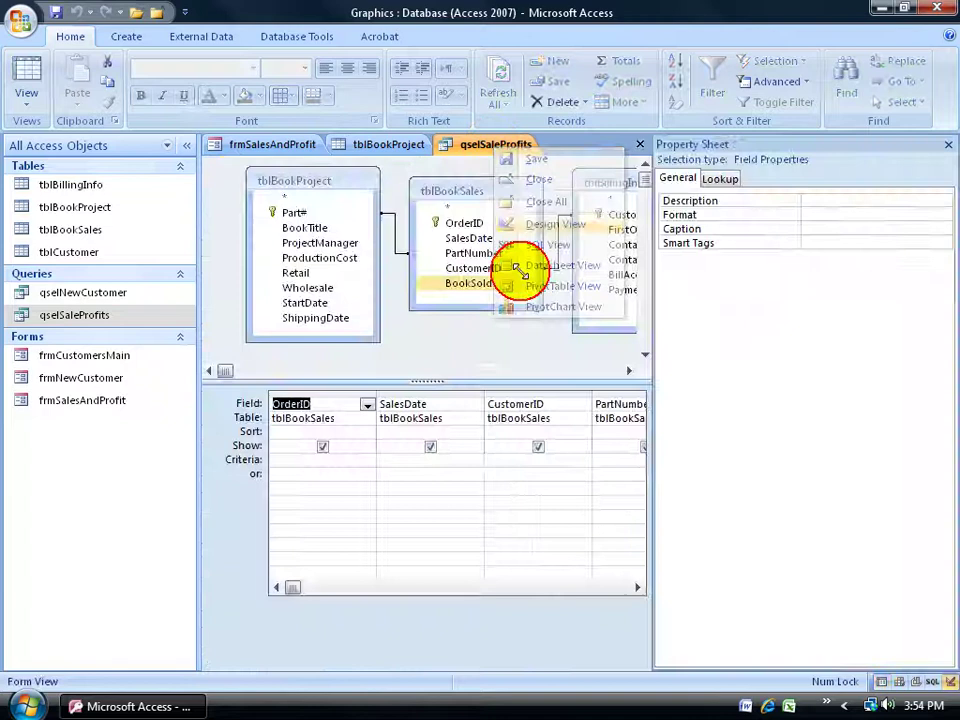
- Close the property sheet, the qselSaleProfits query and the tblBookProject table, leaving frmSalesAndProfit open
click(948, 144)
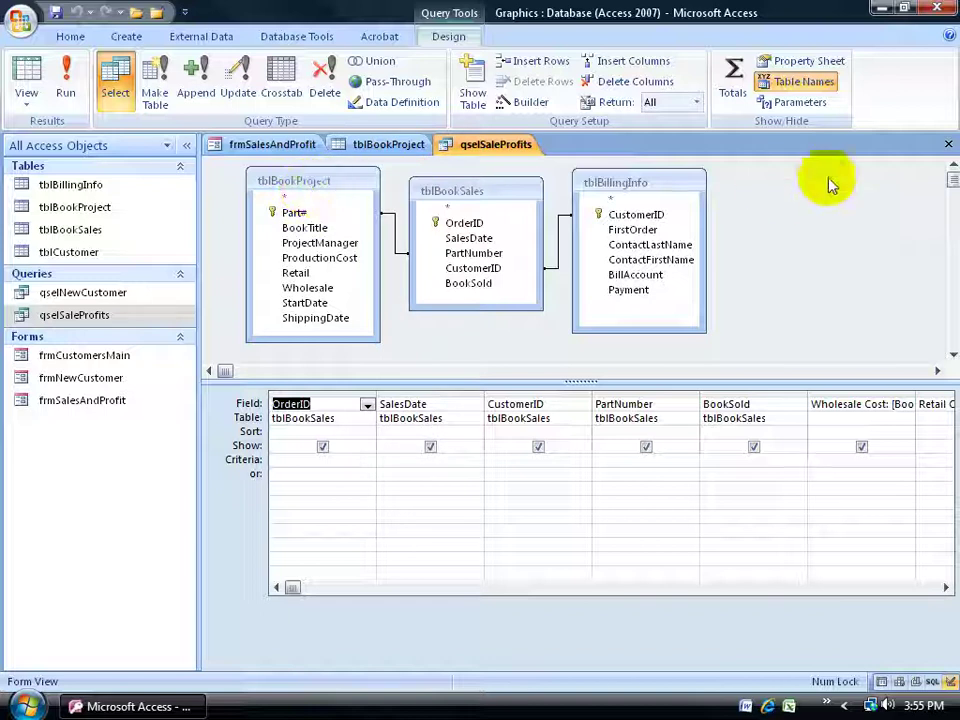
click(947, 145)
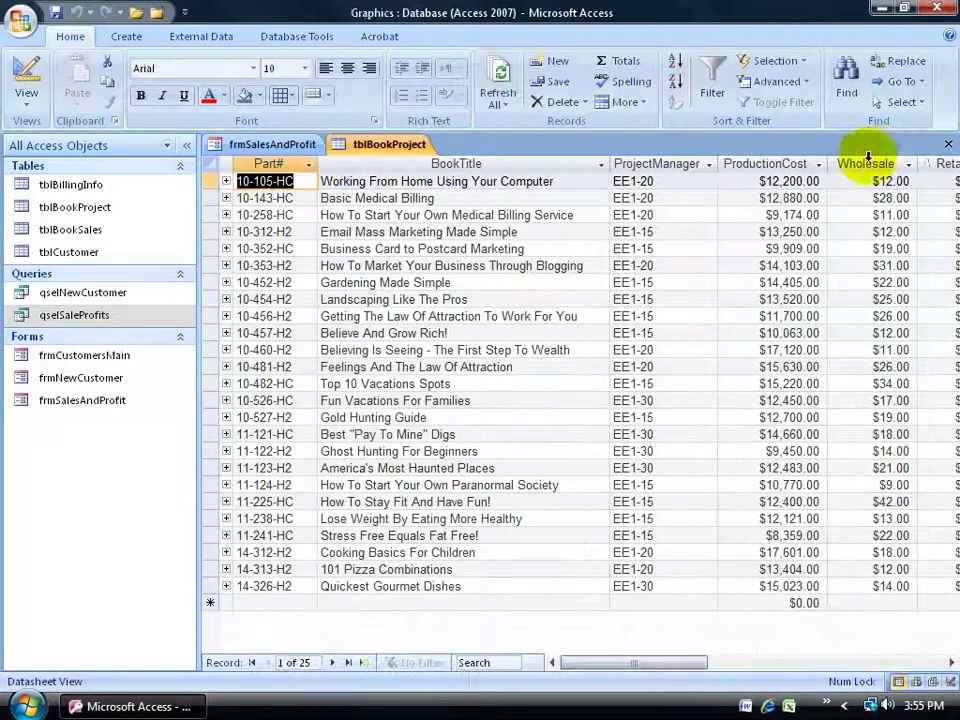
click(948, 145)
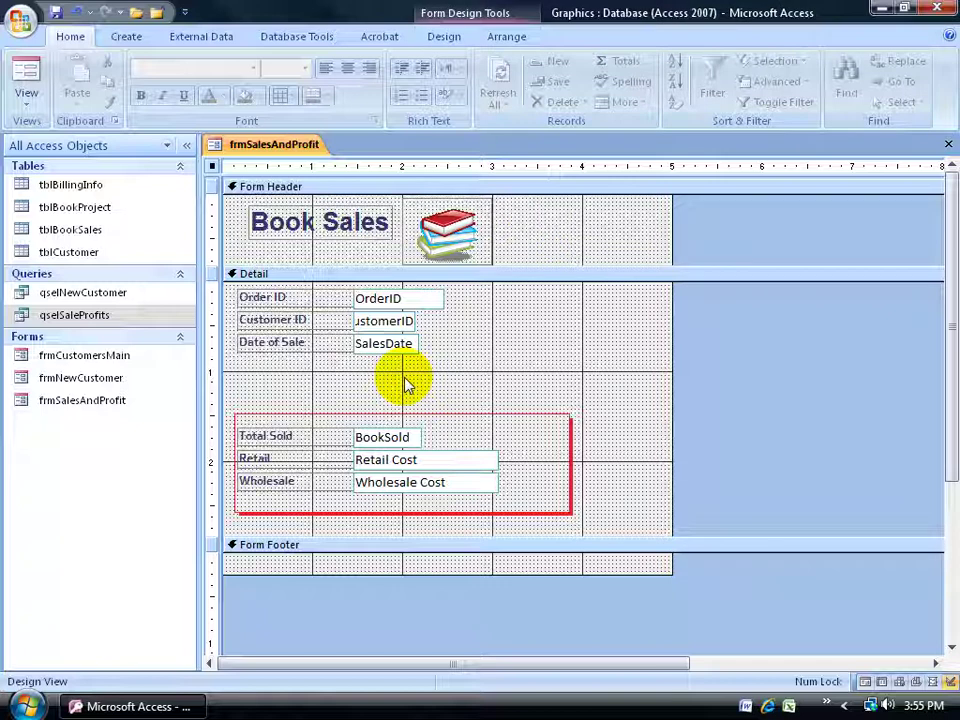
- Add a combo box below the Date of Sale field that looks up its values in the tblBookProject table
click(444, 36)
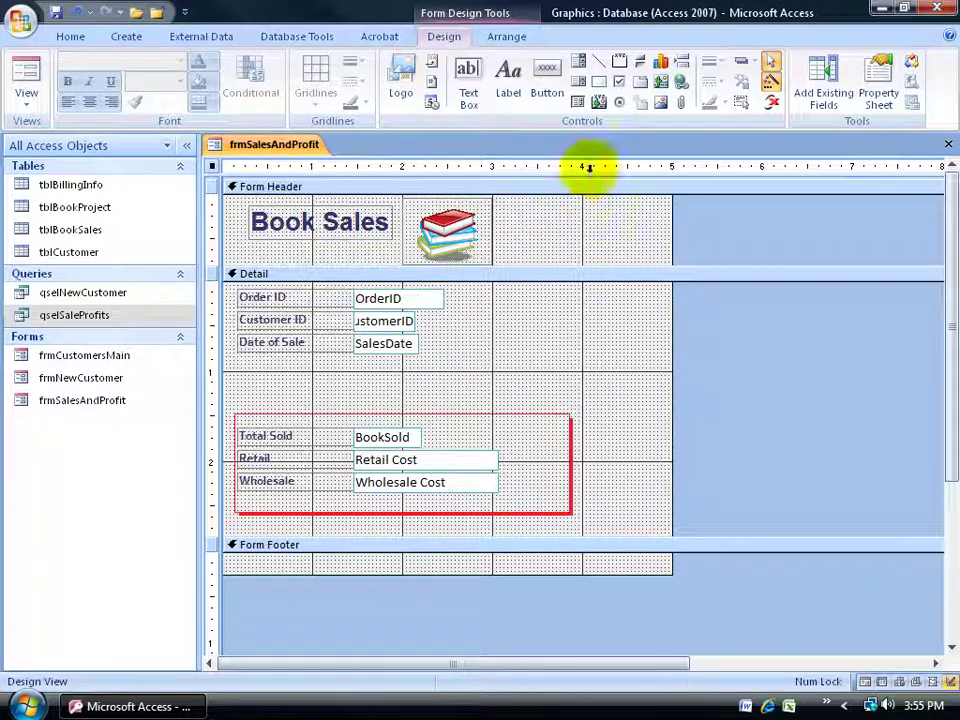
click(580, 63)
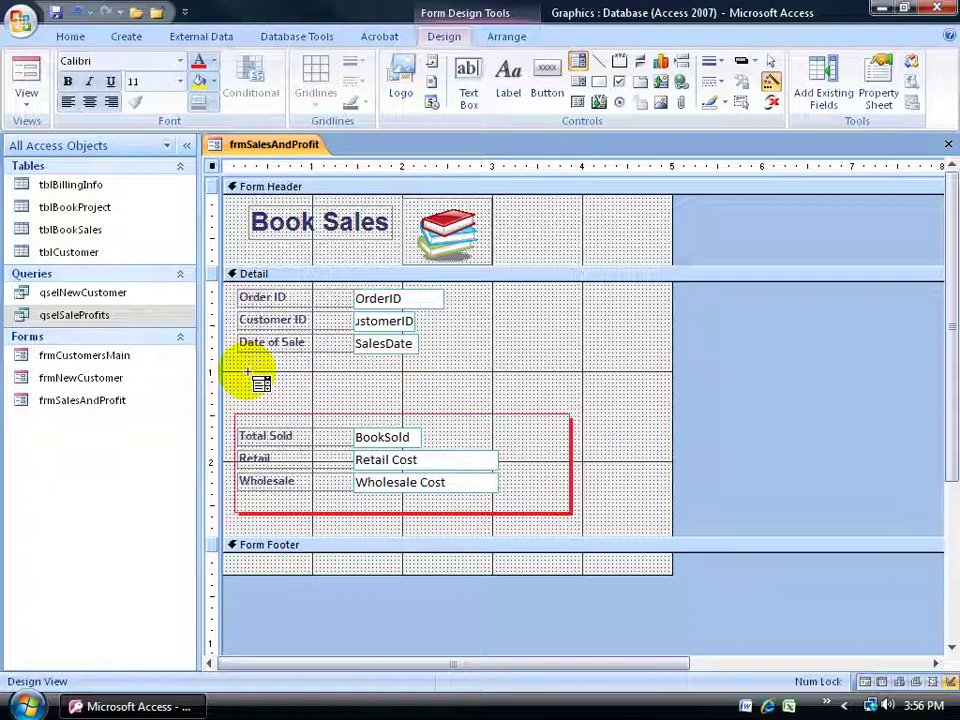
click(355, 373)
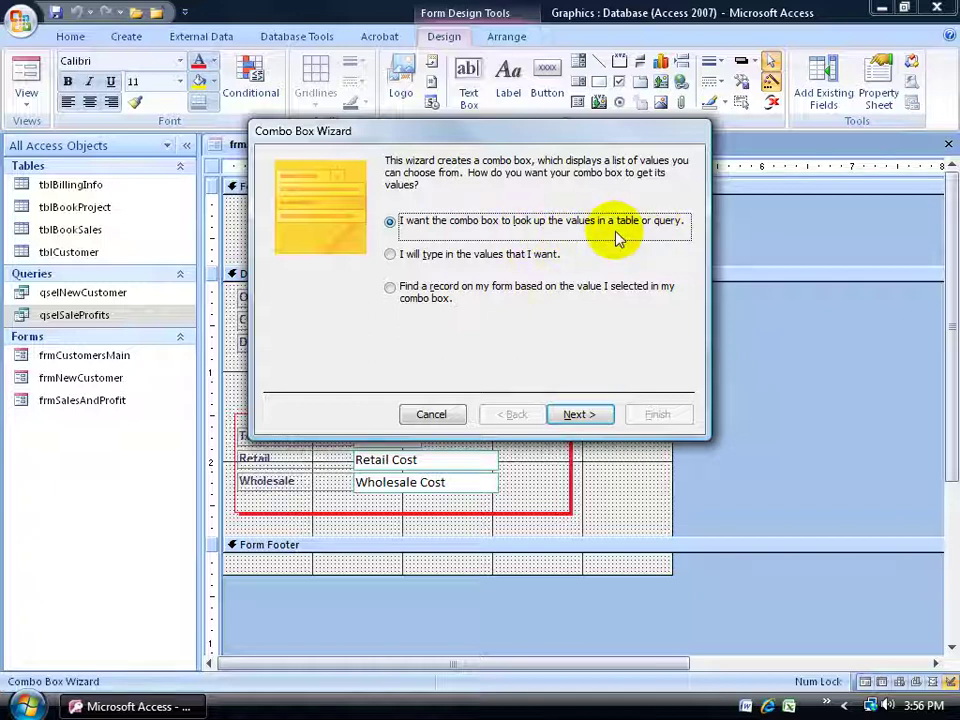
click(580, 415)
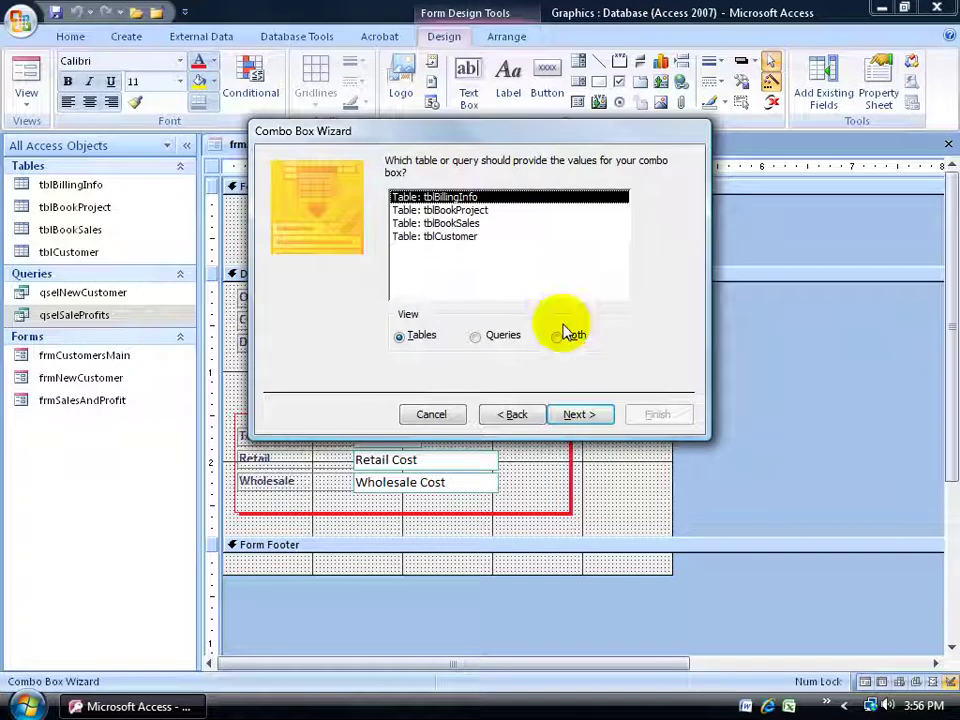
click(468, 211)
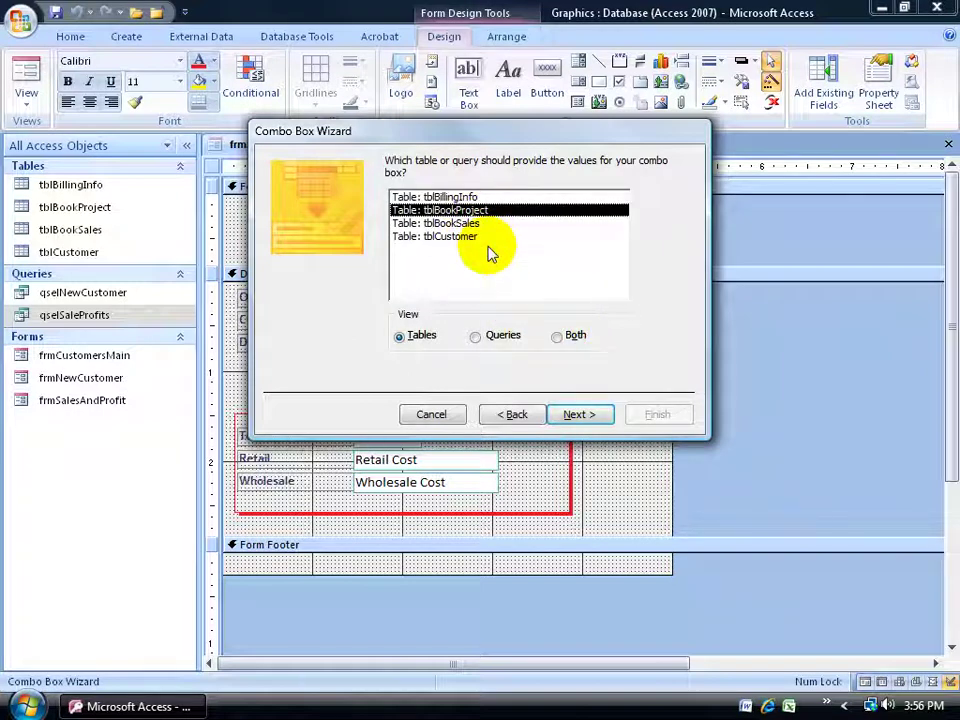
click(576, 414)
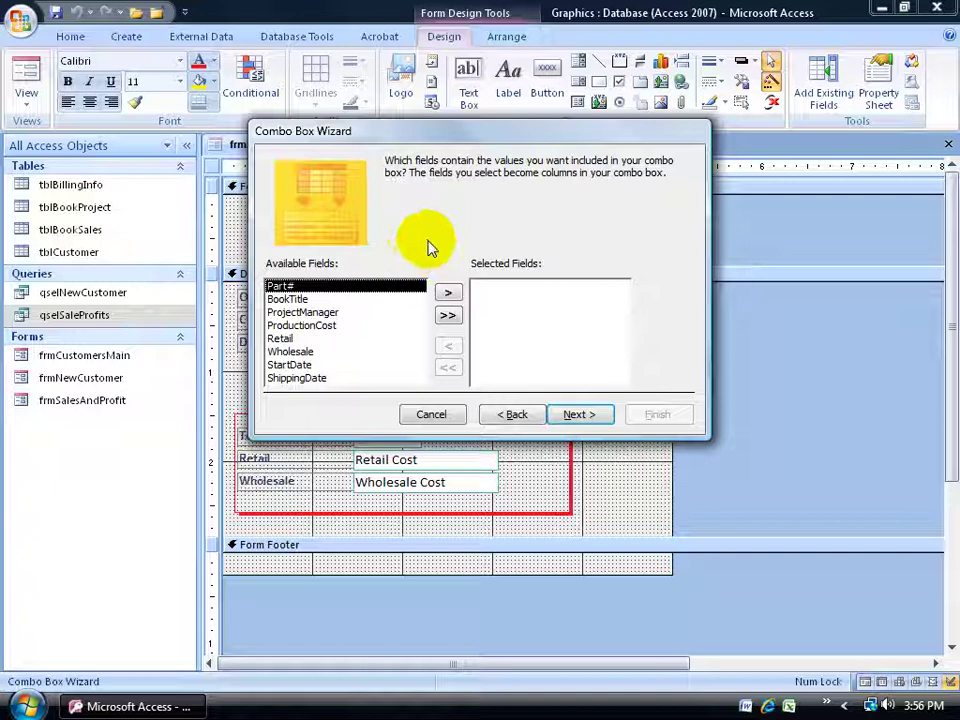
- Include the Part# and BookTitle fields in the combo box and sort its items by Part# in ascending order
double_click(300, 287)
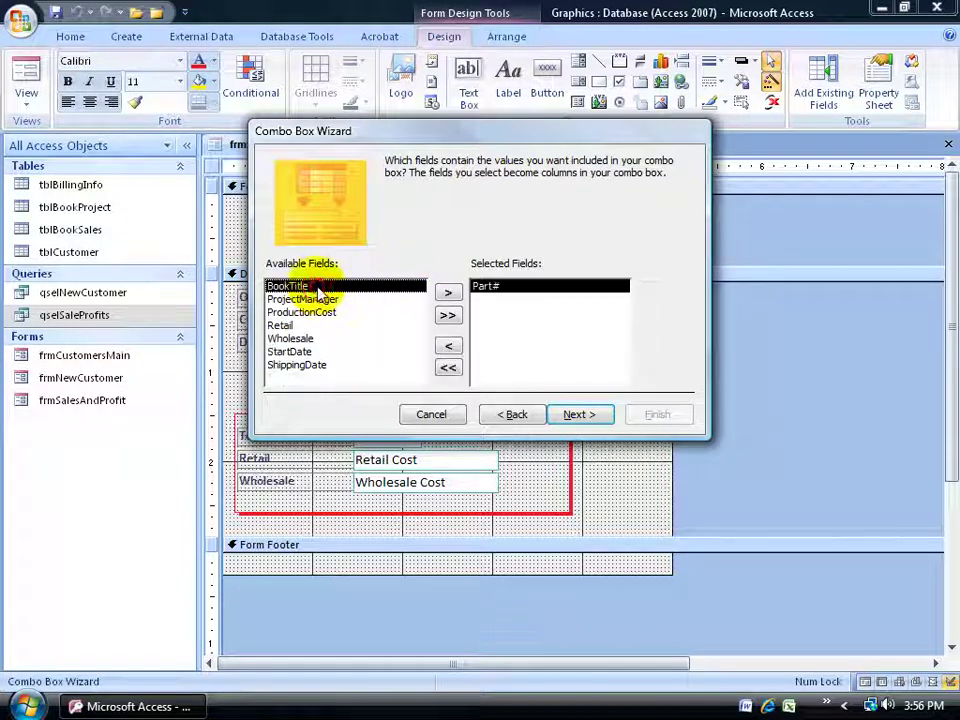
double_click(318, 288)
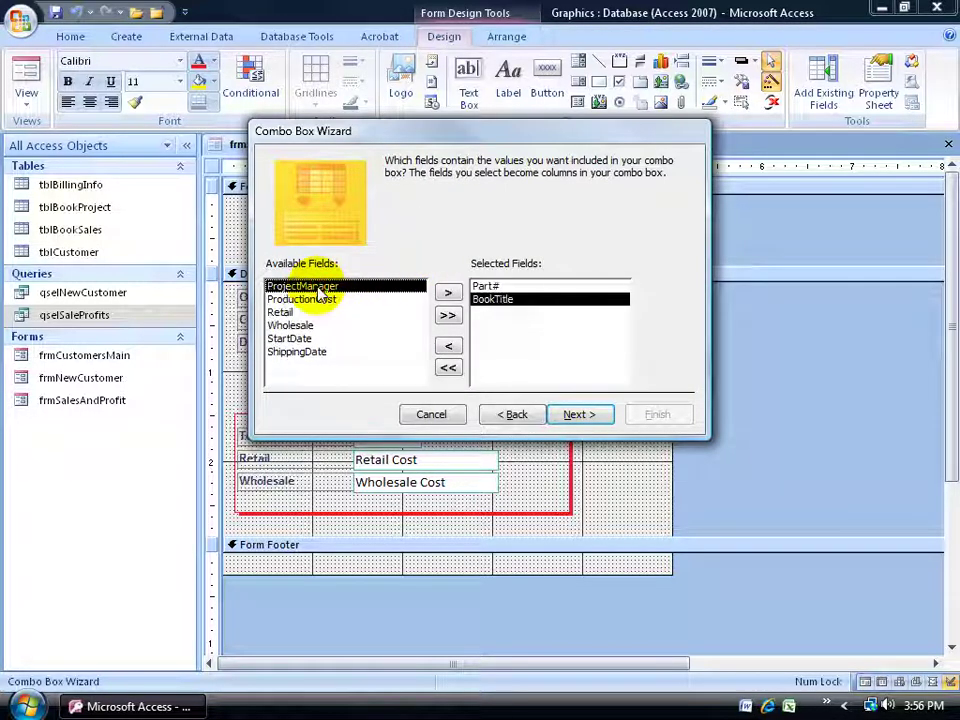
click(576, 414)
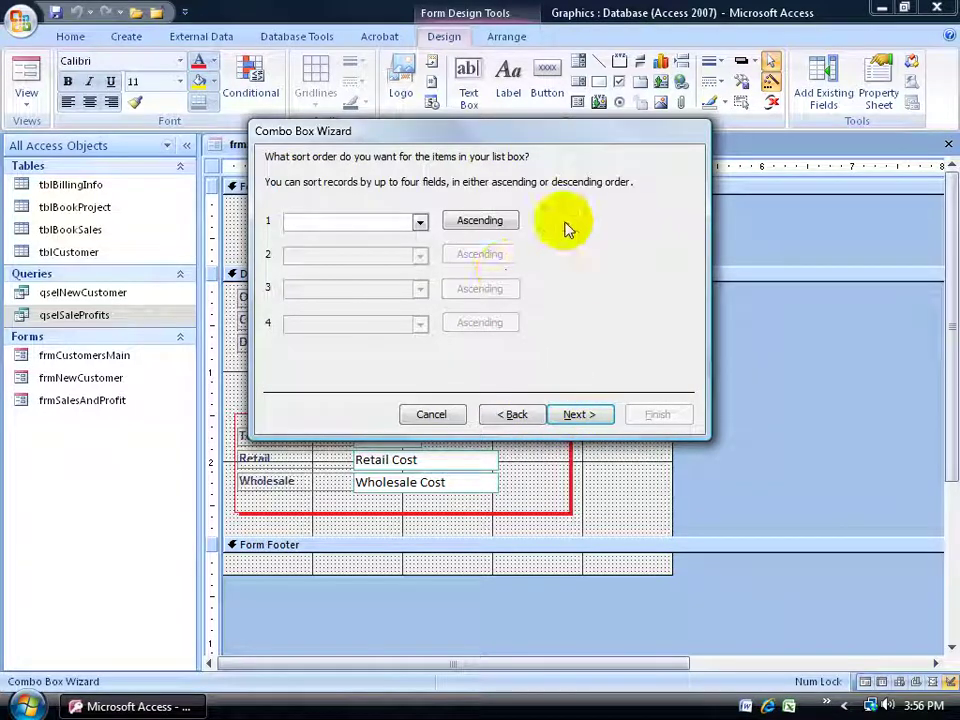
click(420, 221)
click(394, 253)
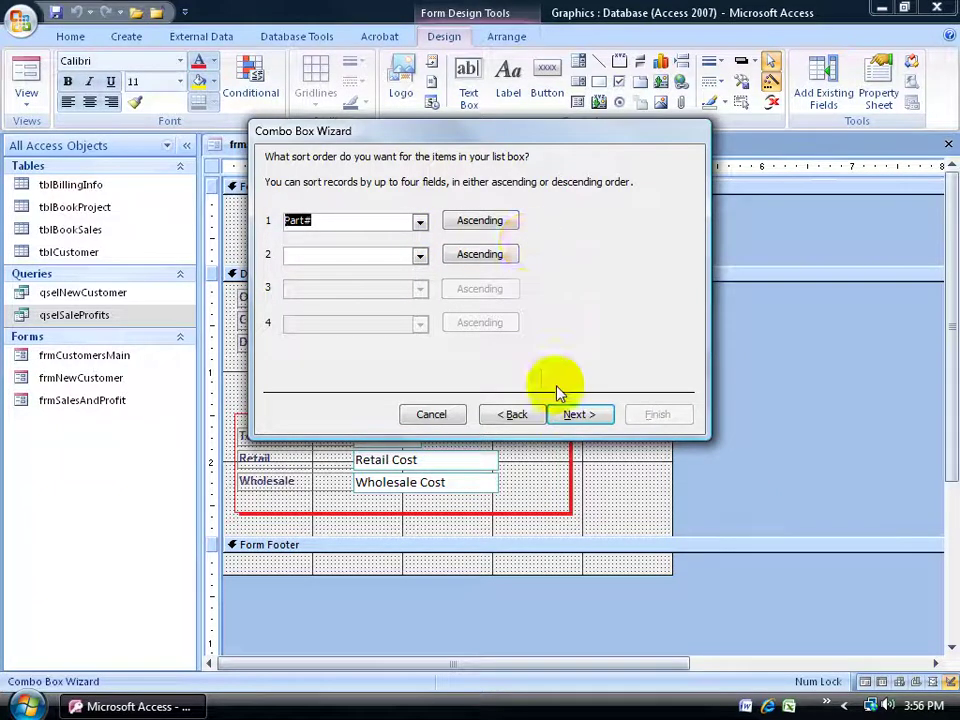
click(575, 410)
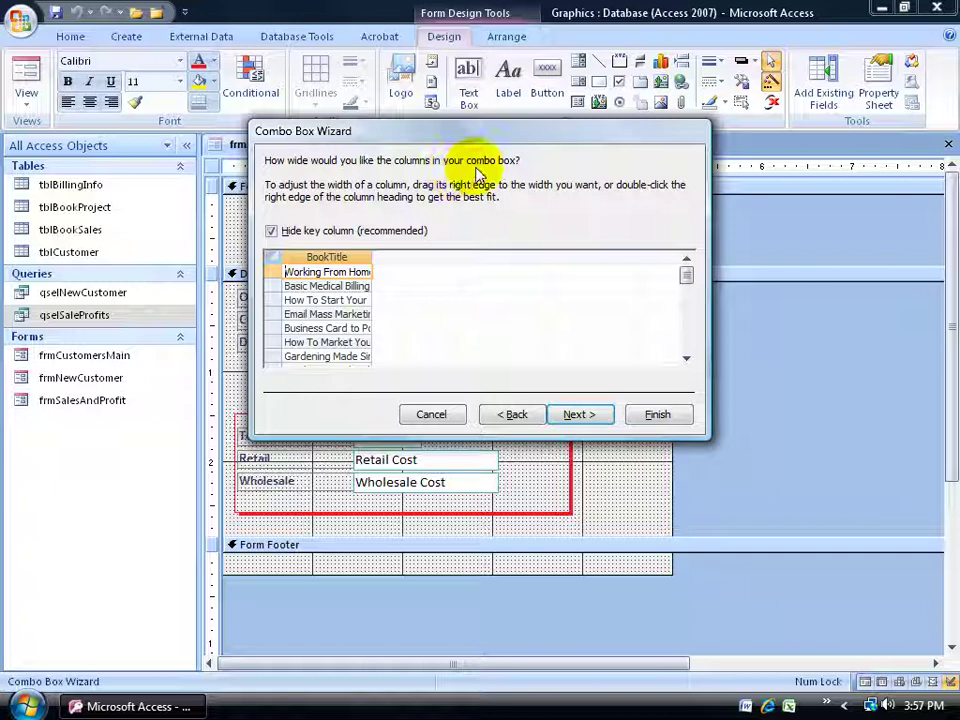
- Show the key column in the combo box, narrow the Part# column and fit the BookTitle column to its contents
click(272, 231)
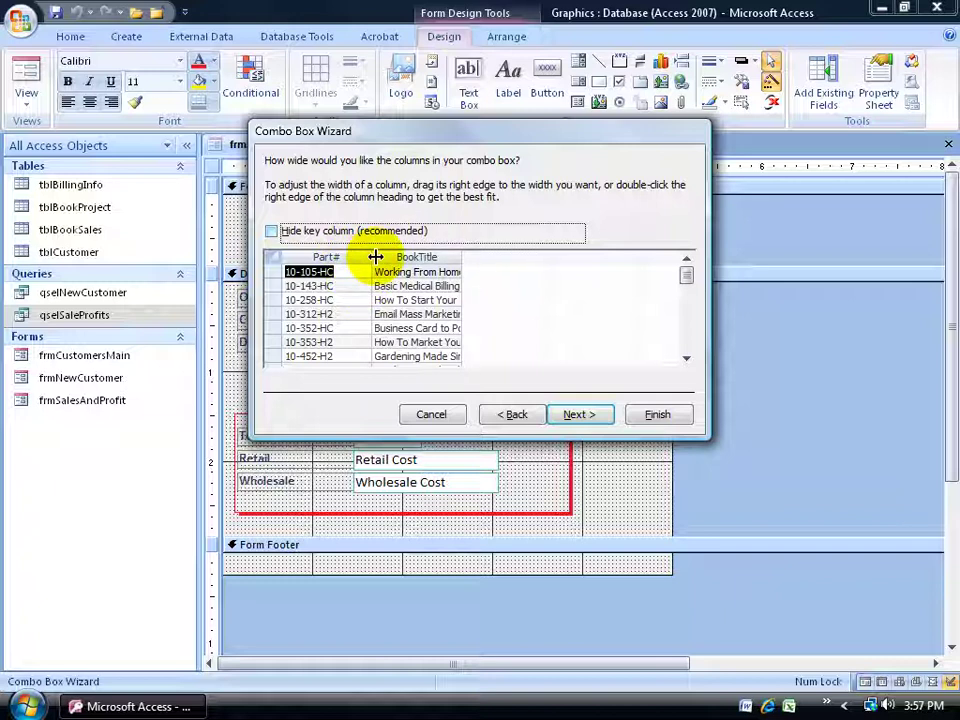
drag(373, 257, 341, 258)
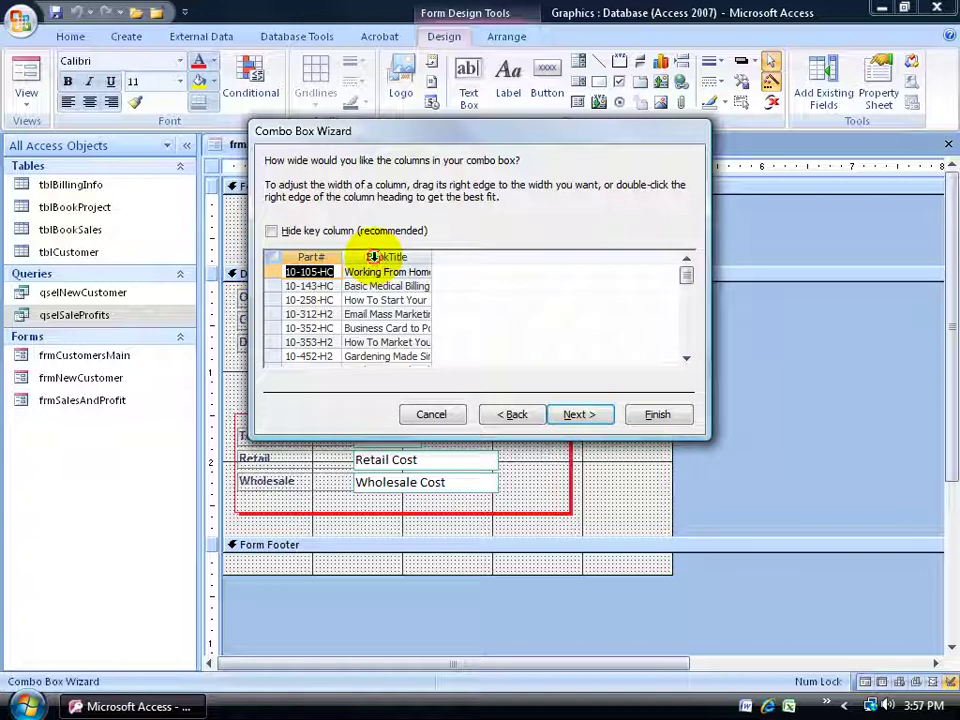
double_click(431, 257)
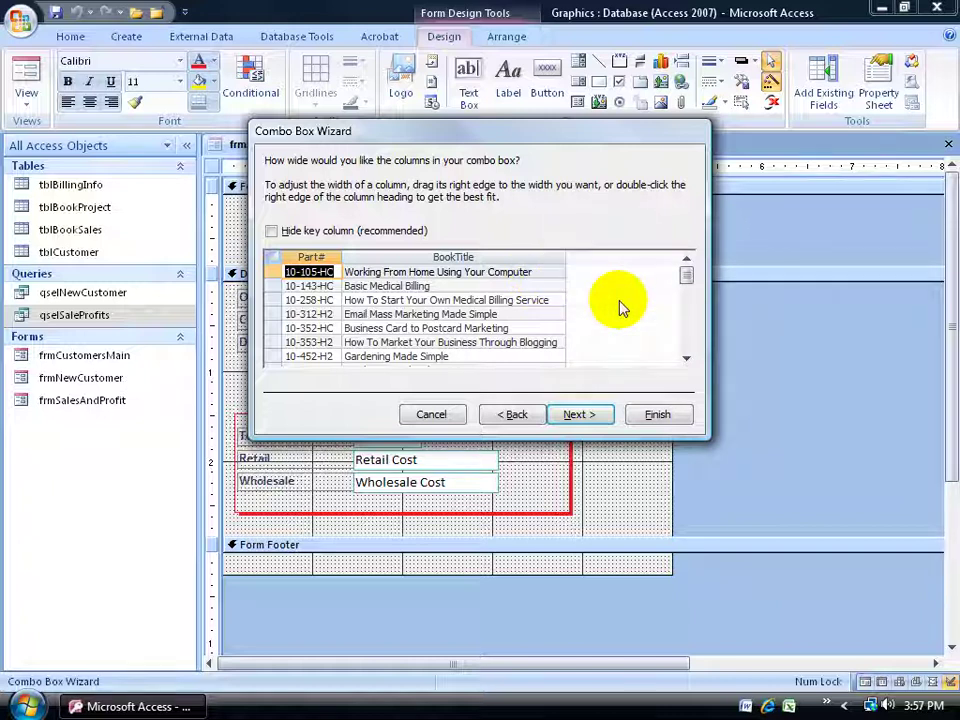
drag(565, 258, 505, 258)
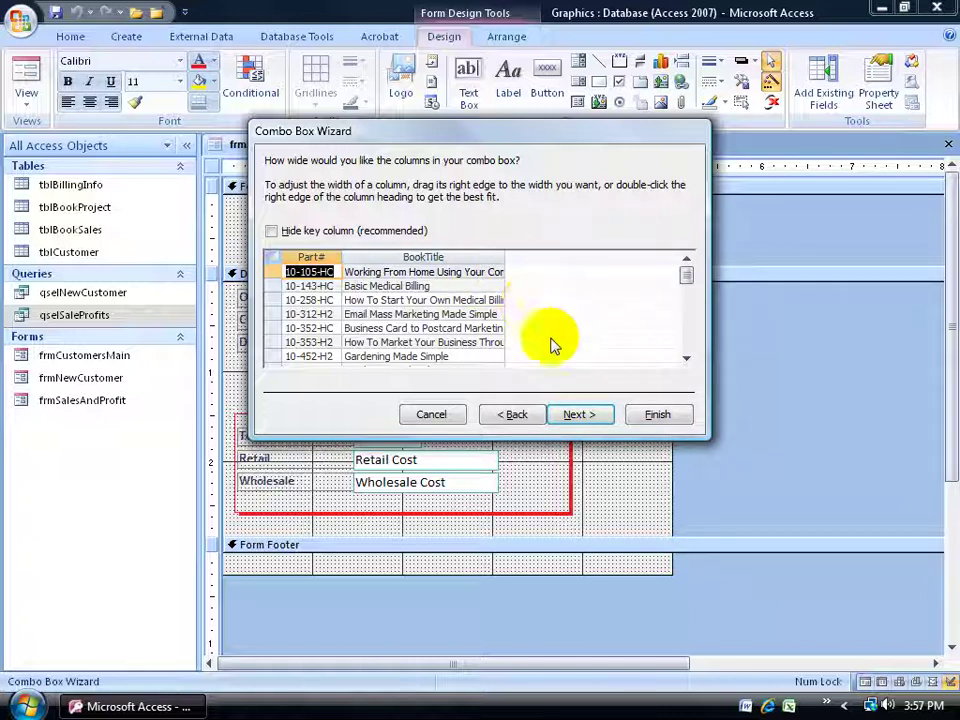
double_click(505, 257)
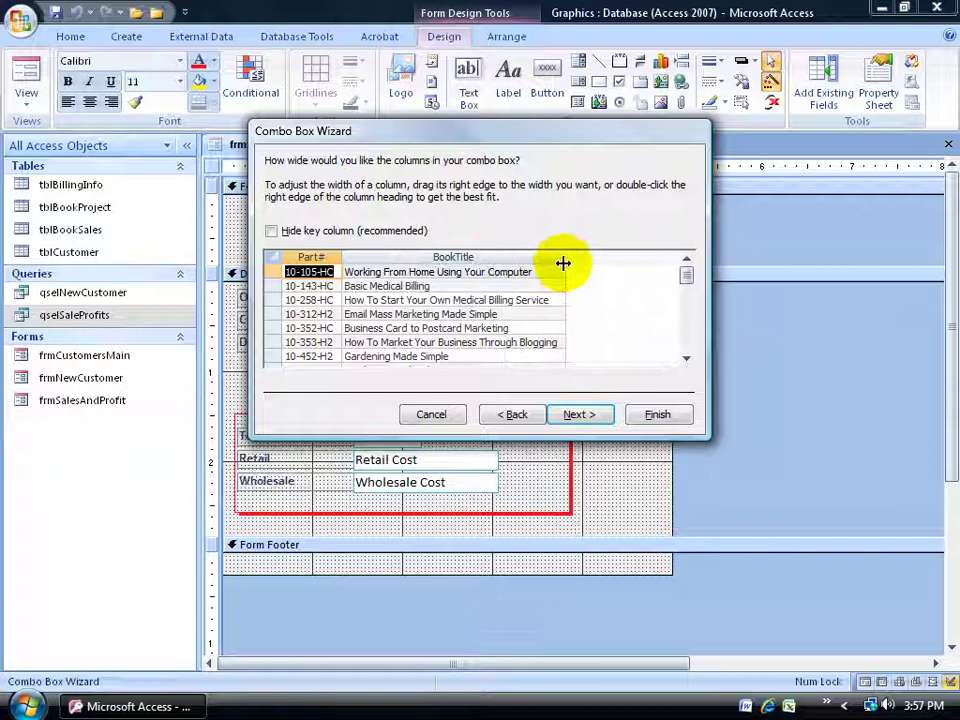
click(584, 413)
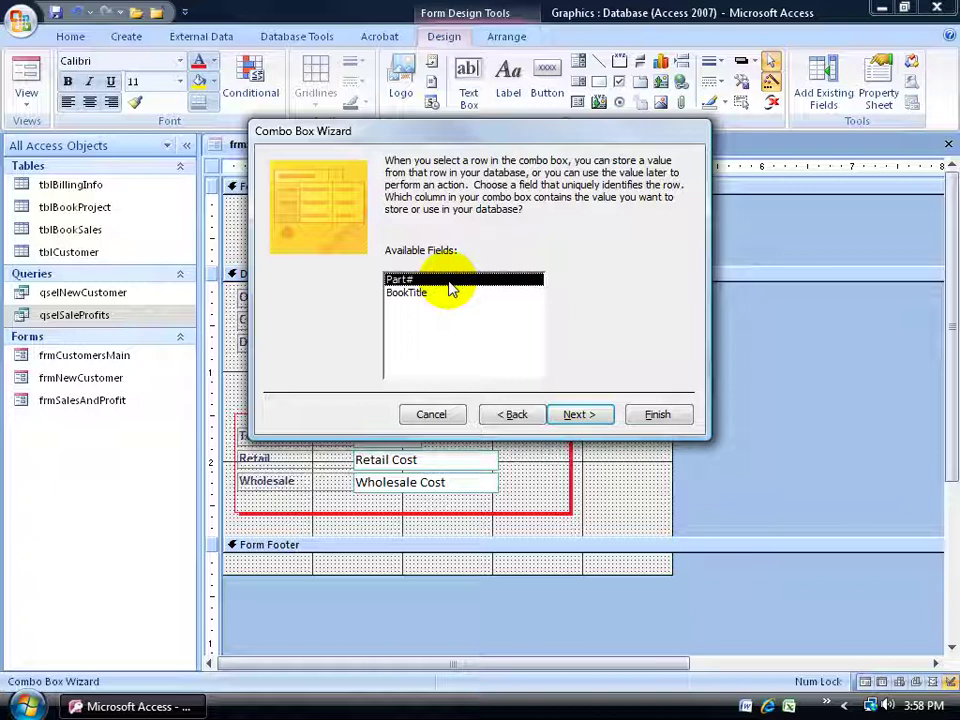
- Store the selected Part# value in the PartNumber field and finish the combo box with the label PartNumber
click(580, 414)
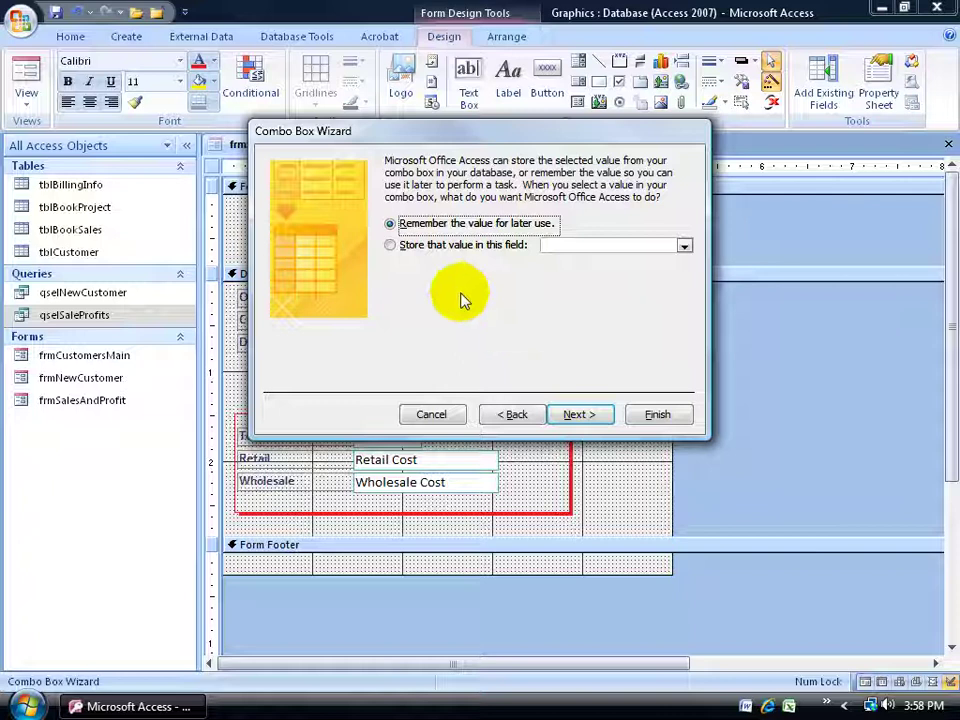
click(396, 245)
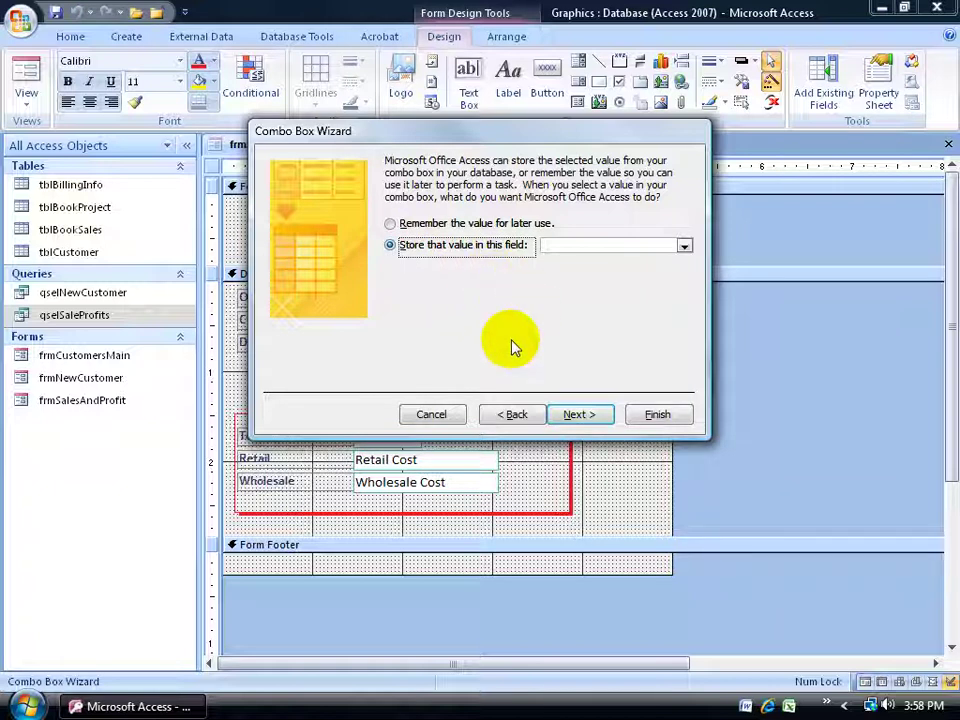
click(683, 247)
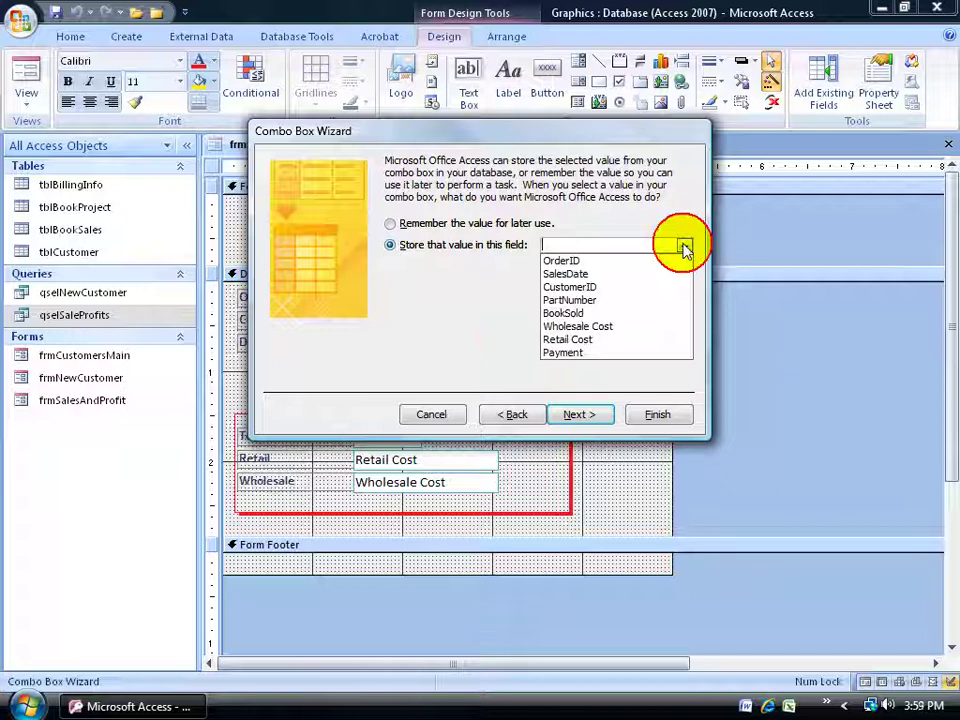
click(636, 300)
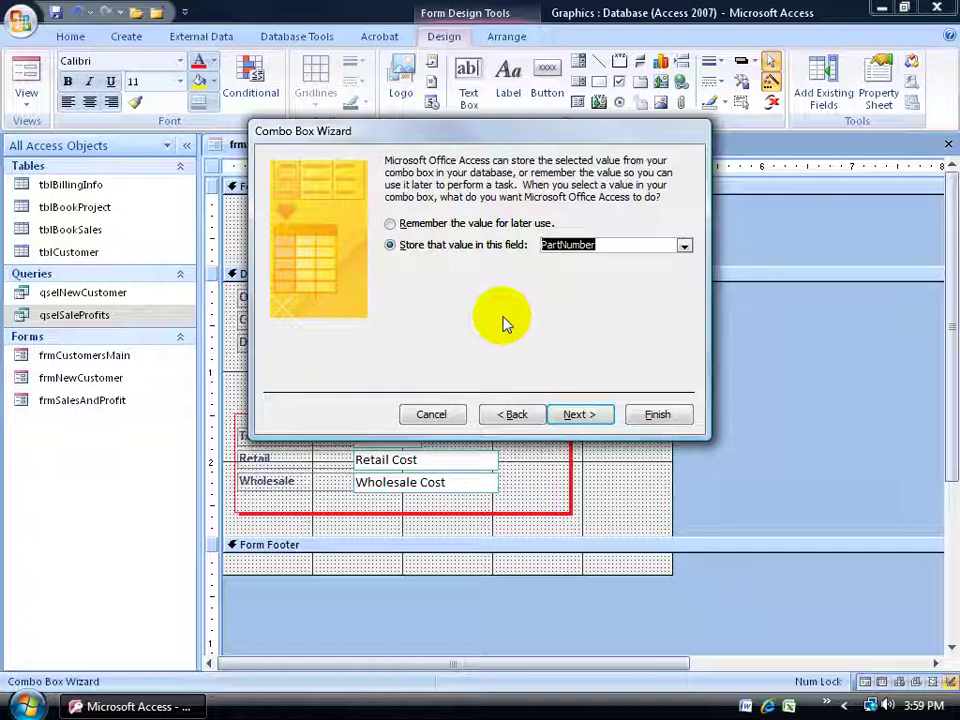
click(579, 414)
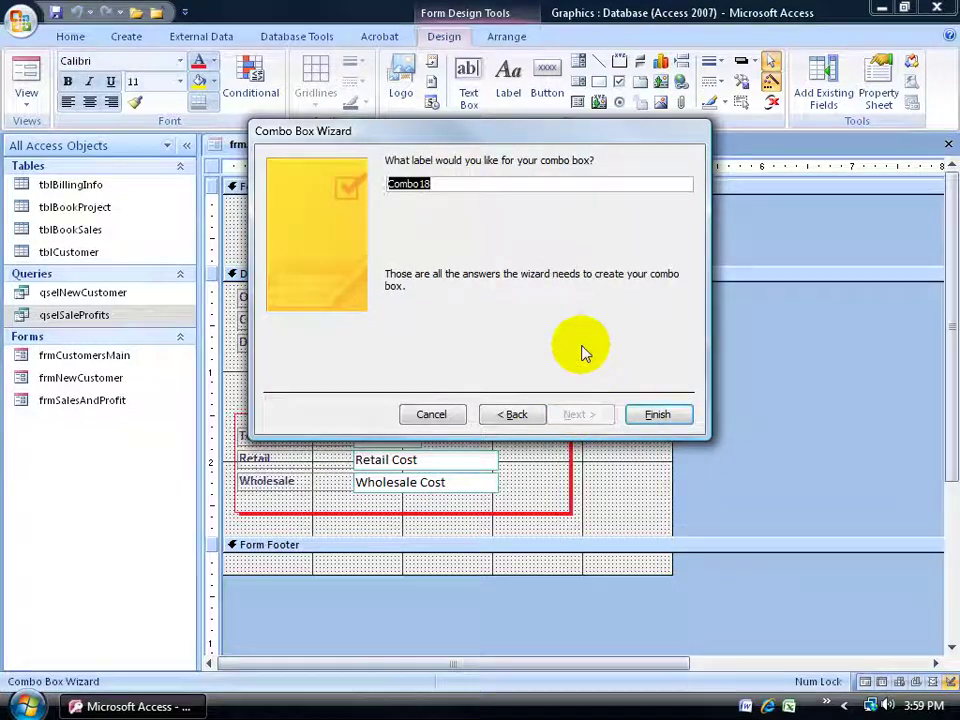
text(PartNumber)
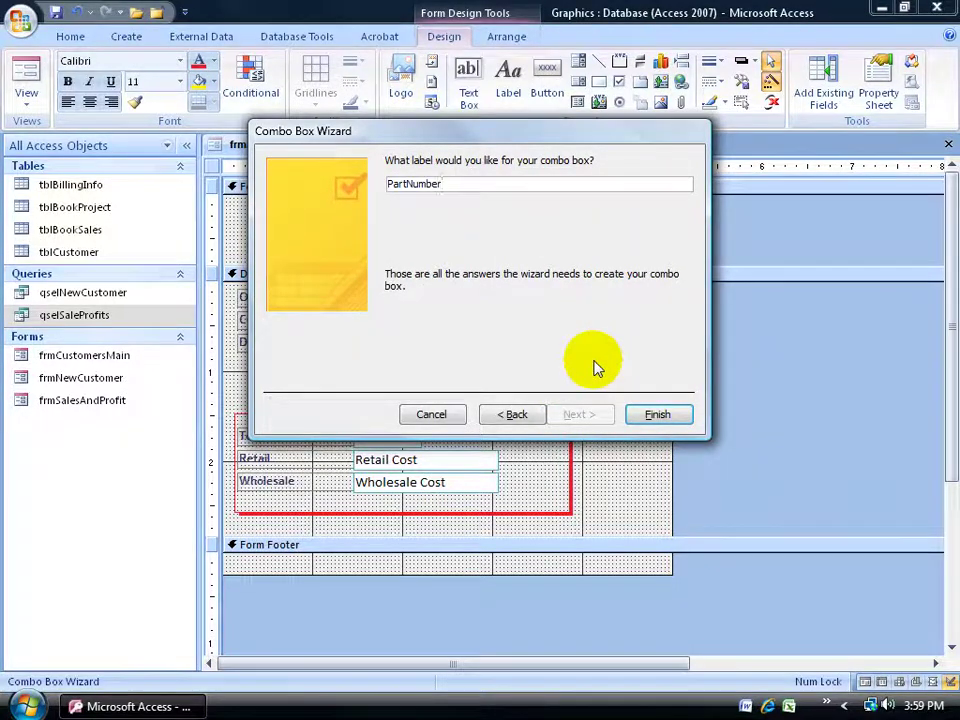
click(683, 419)
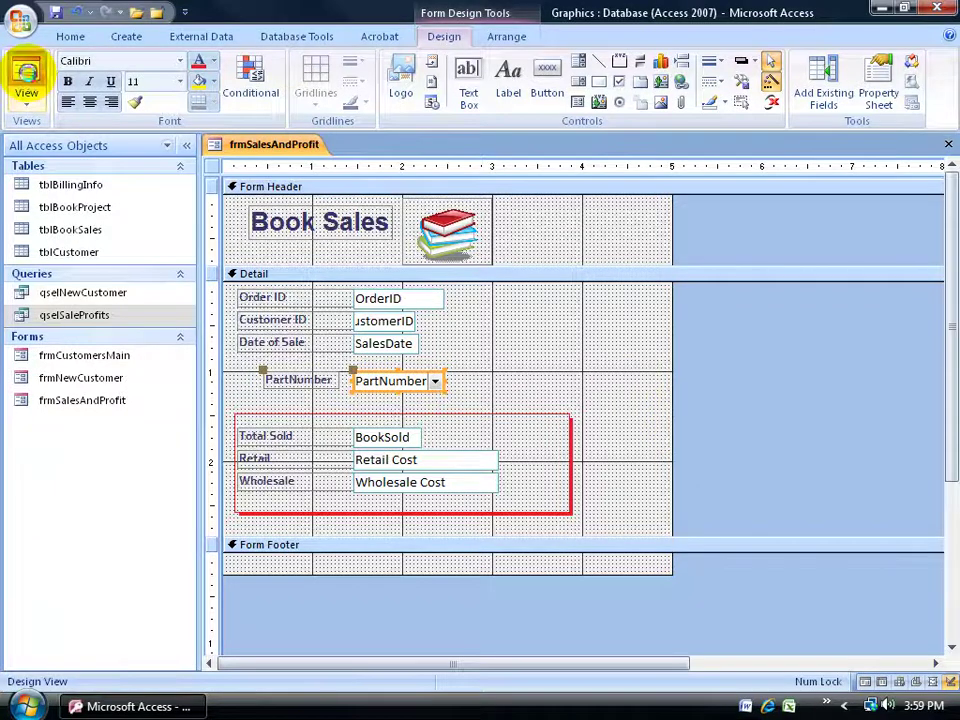
- Switch frmSalesAndProfit to Form View and view the PartNumber drop-down list for the first two records
click(26, 80)
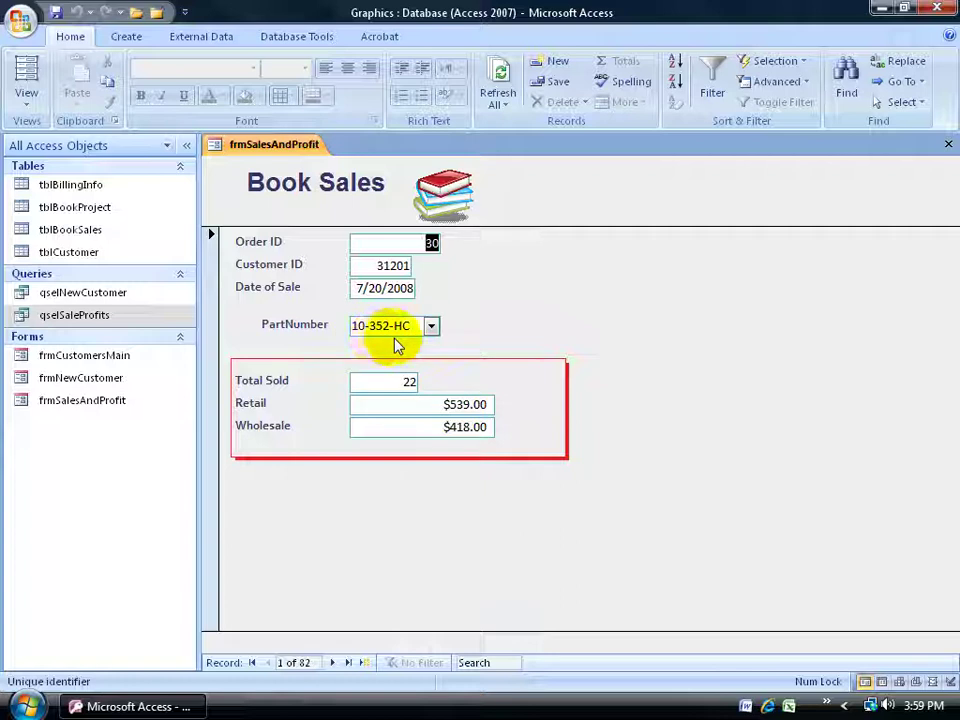
click(431, 326)
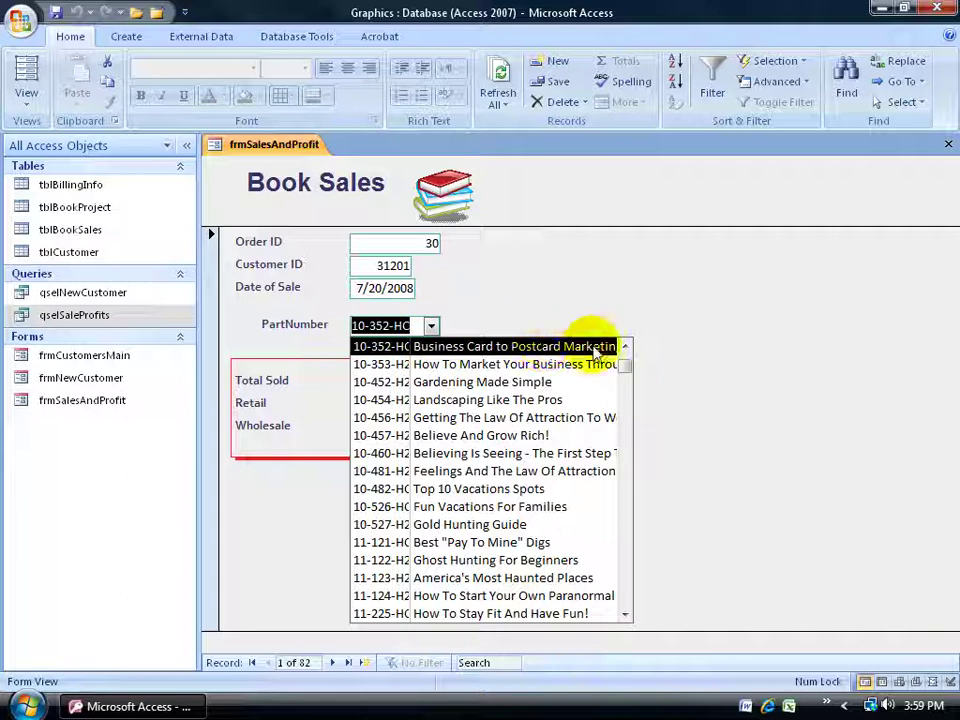
click(583, 347)
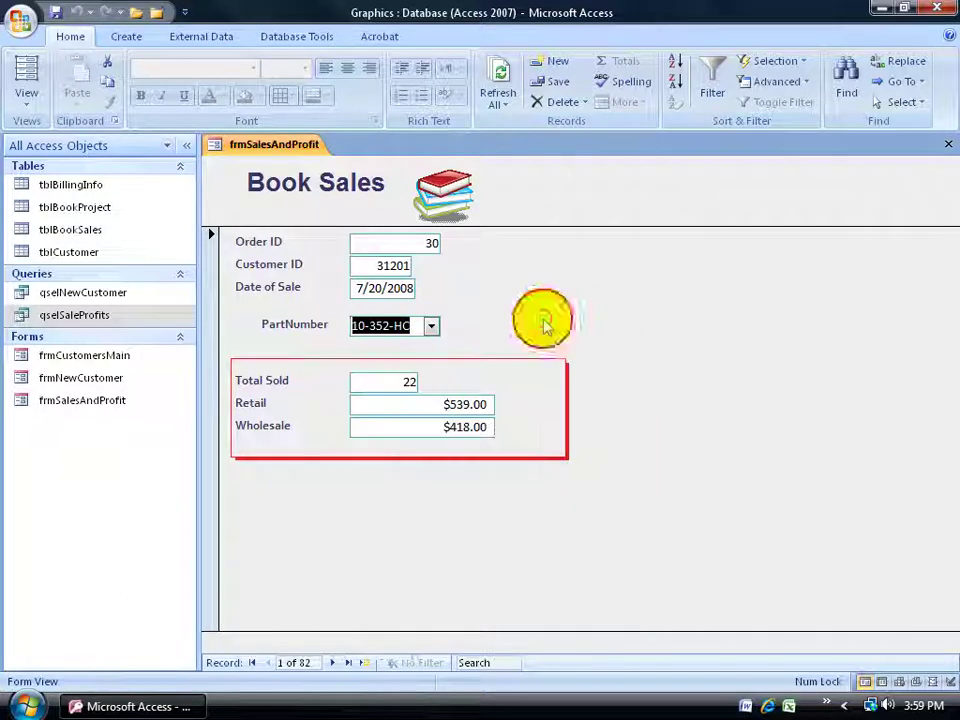
click(332, 662)
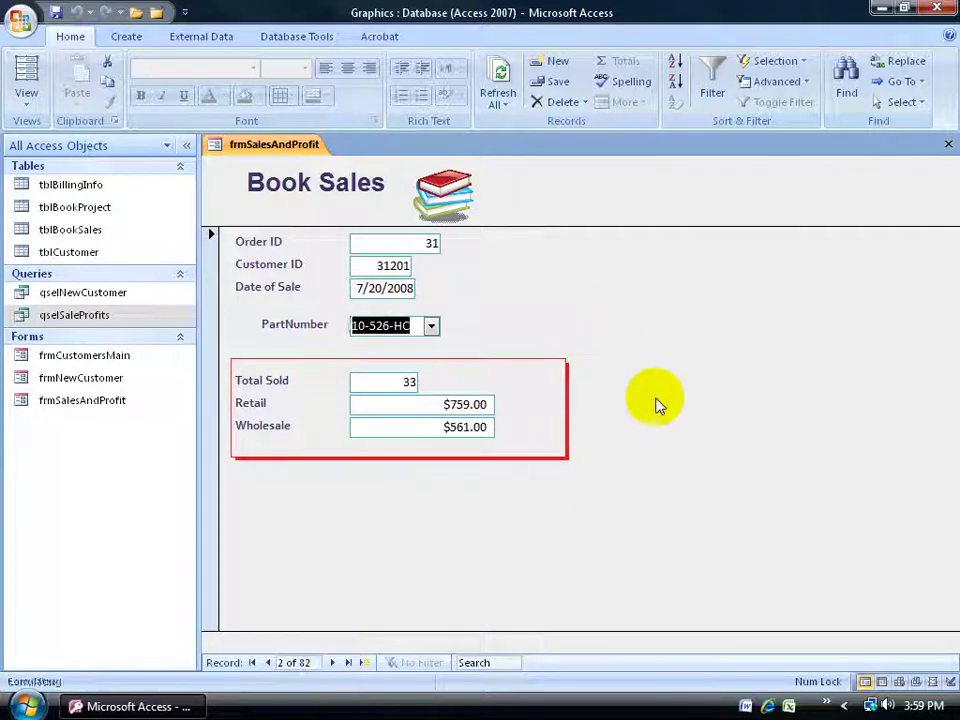
click(431, 326)
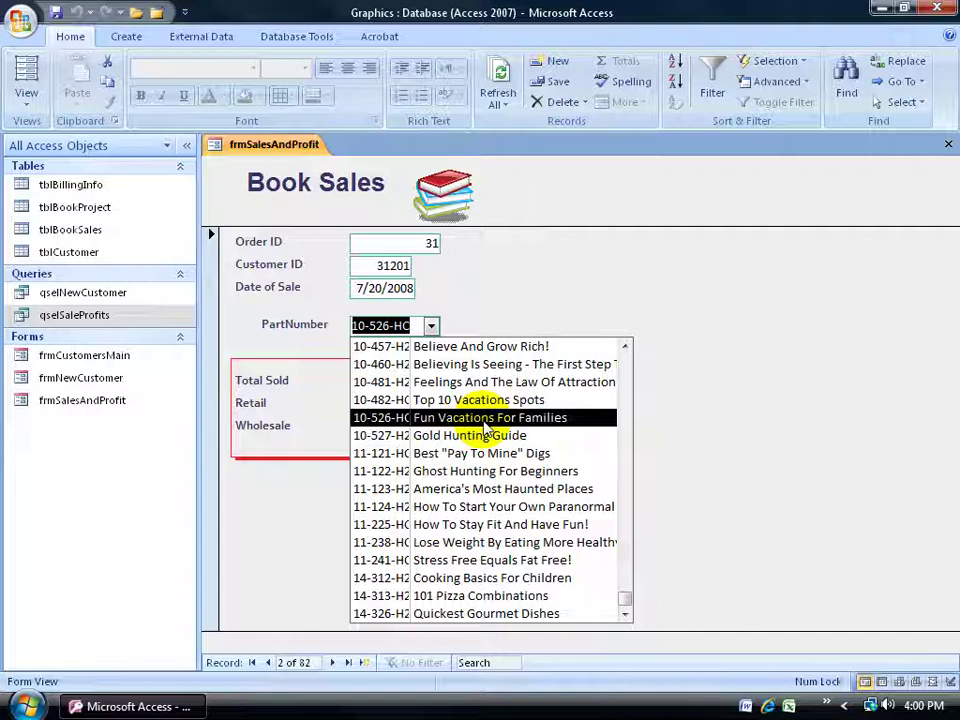
click(544, 286)
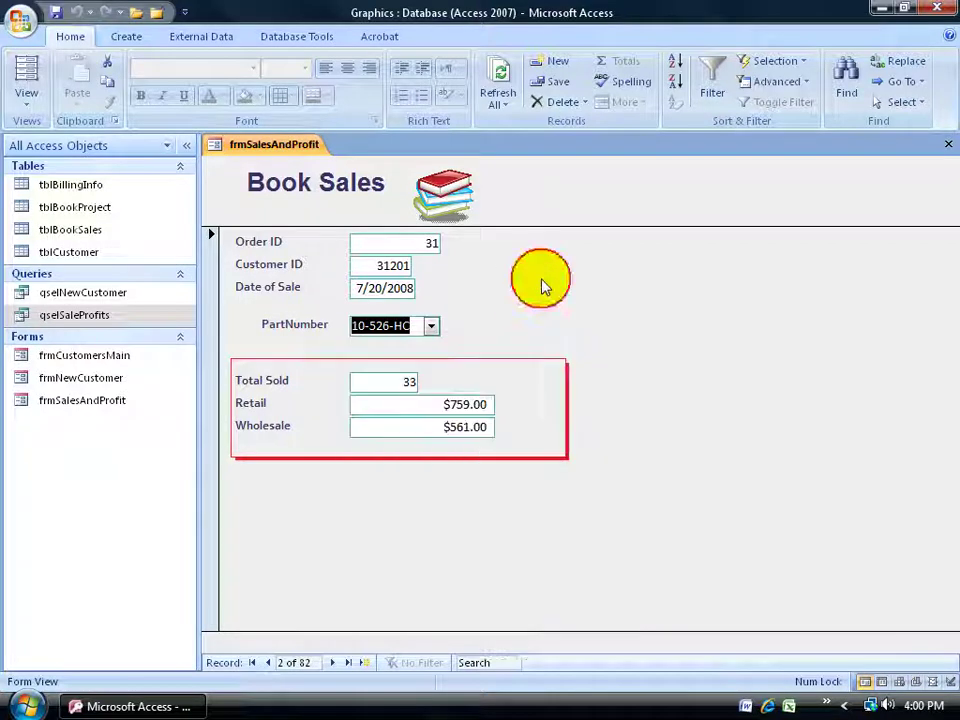
- Examine the PartNumber list on the third record, and browse forward to the fifth record
click(331, 662)
click(430, 325)
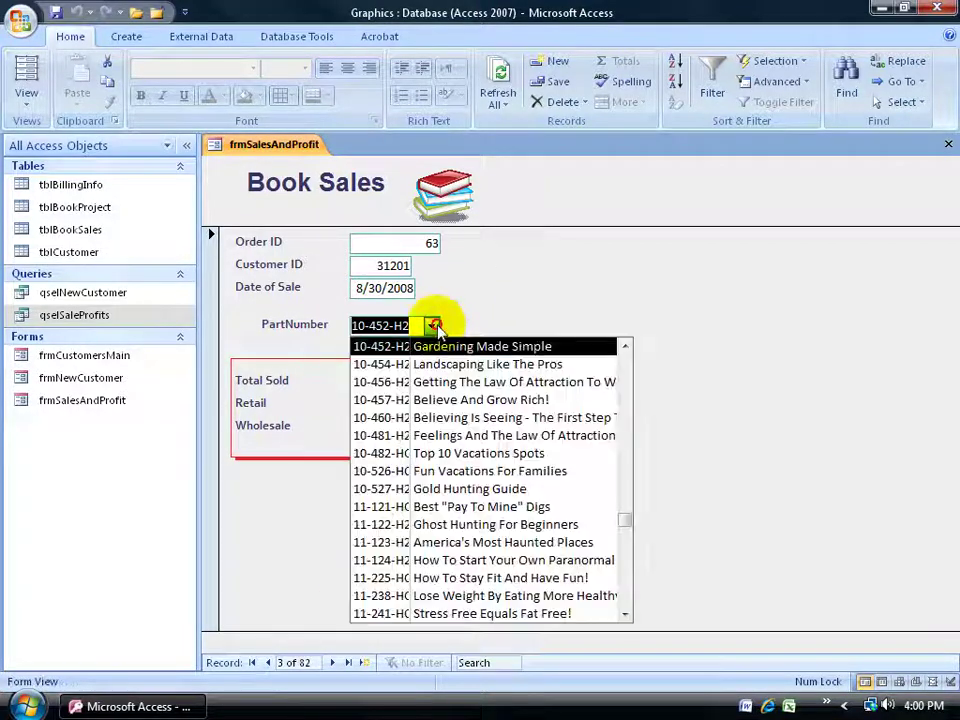
click(583, 289)
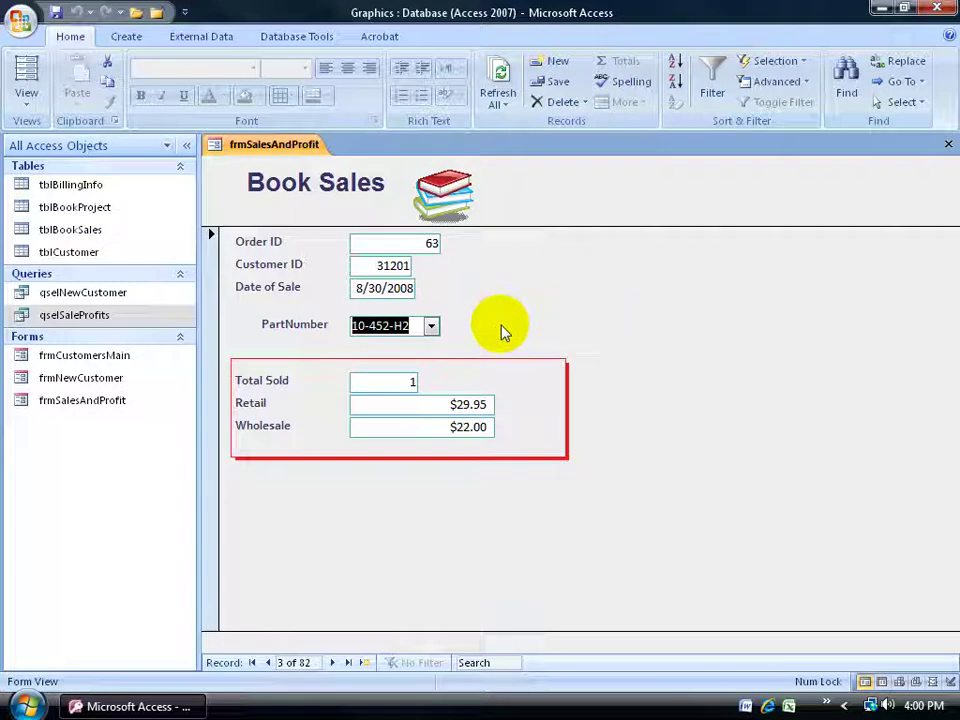
click(430, 325)
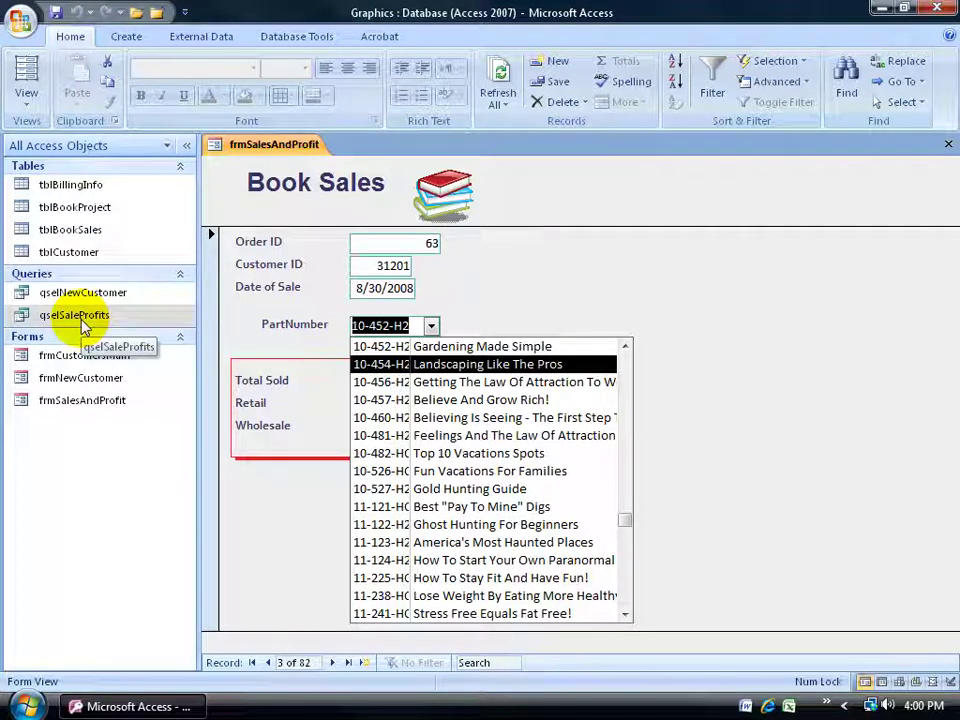
click(549, 299)
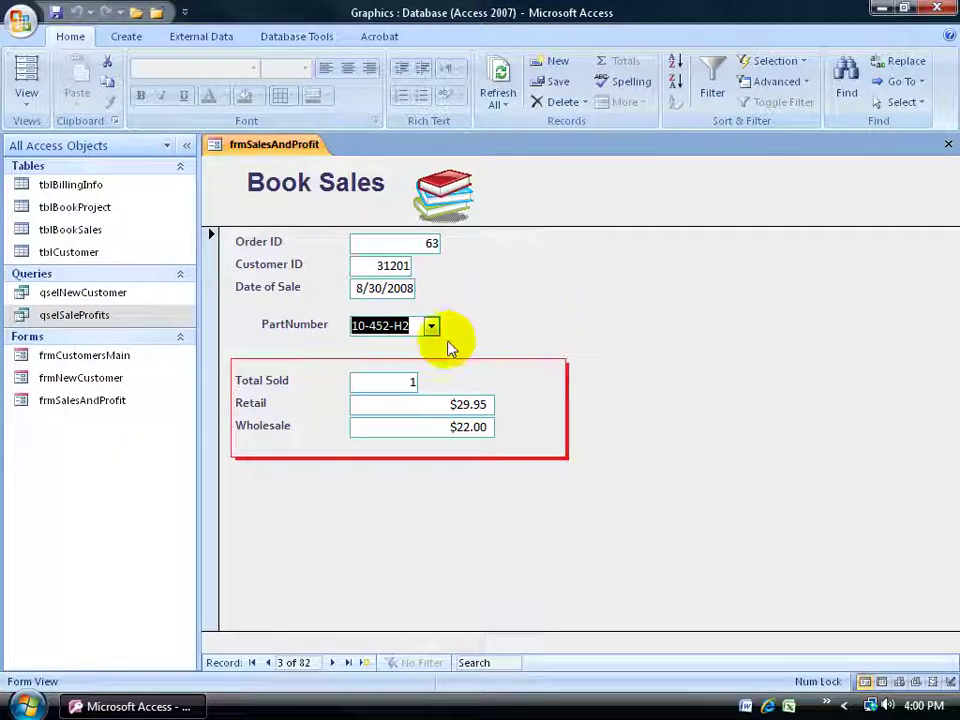
click(332, 663)
click(332, 663)
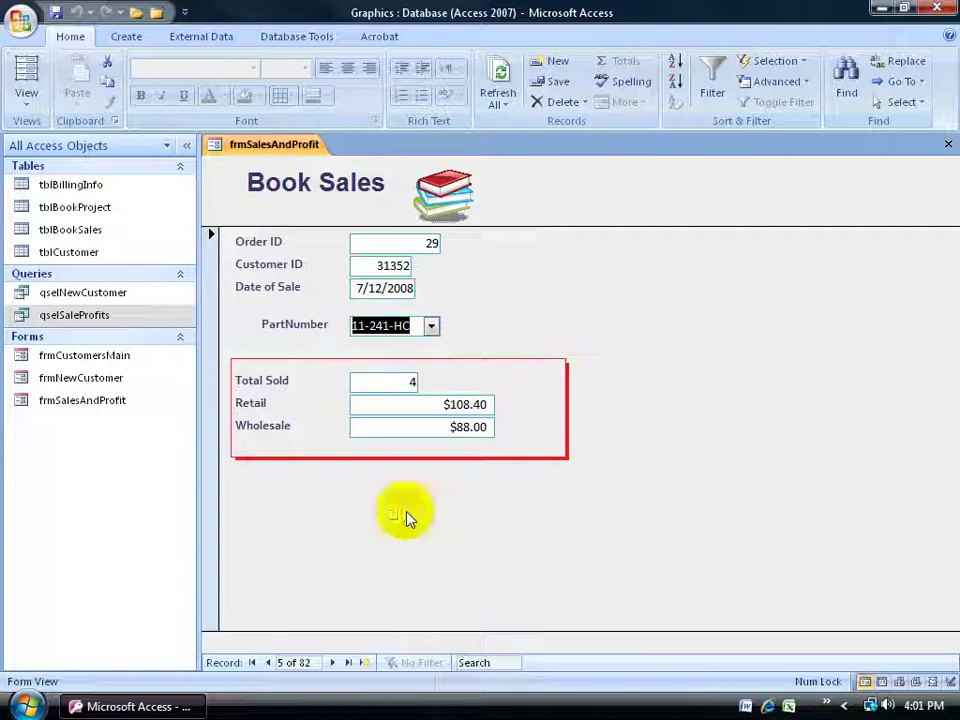
- Add a new sales record, fill in the customer ID and set the Date of Sale to 1/13/2009
click(364, 664)
click(396, 264)
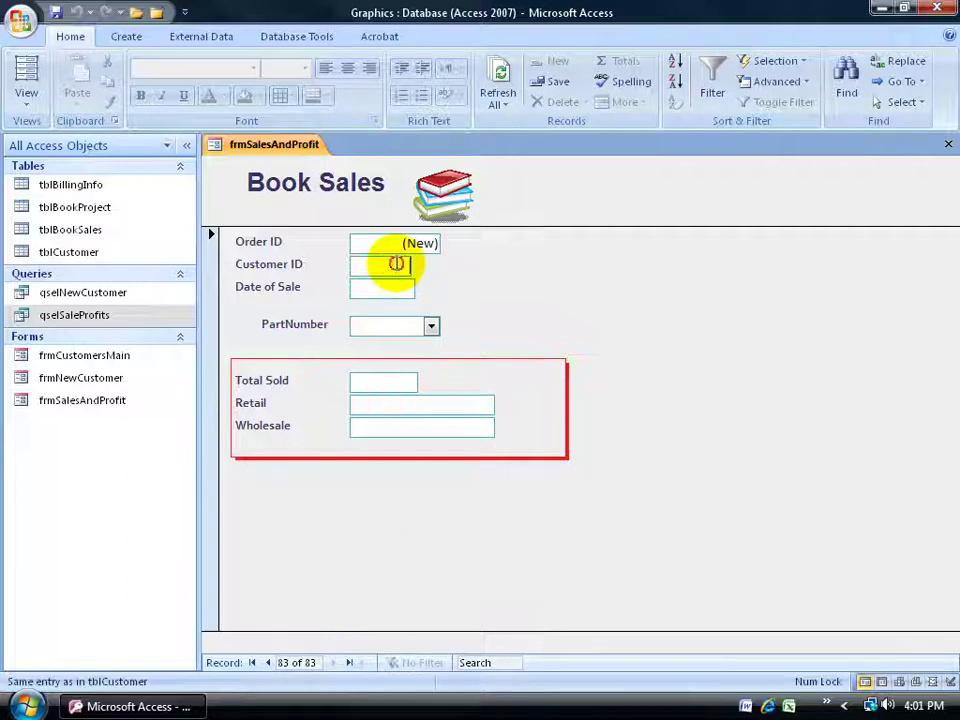
text(32758)
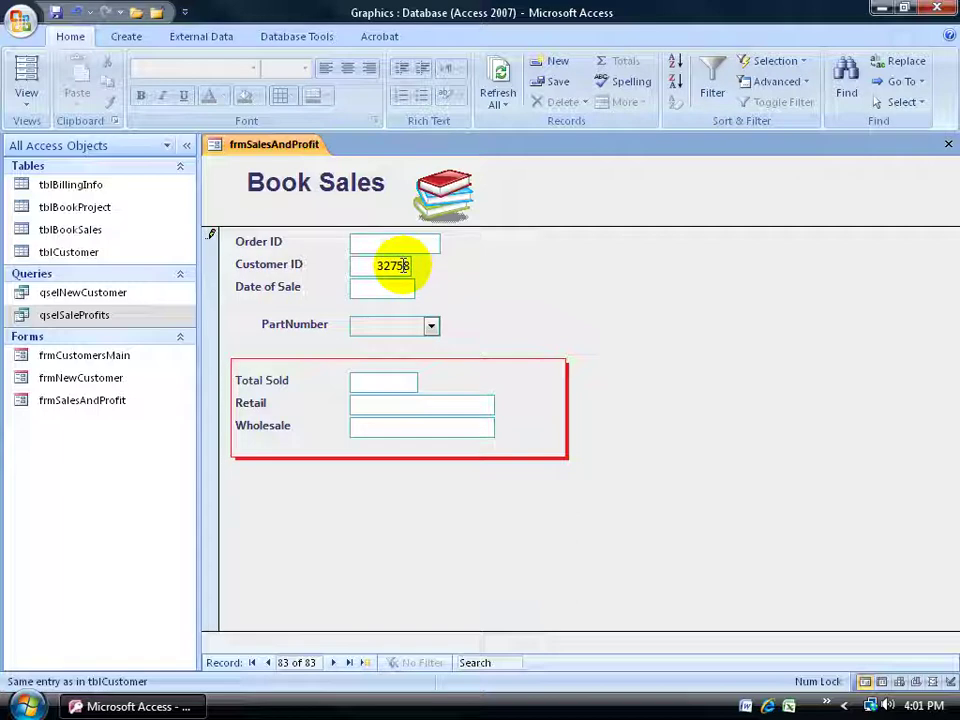
click(401, 286)
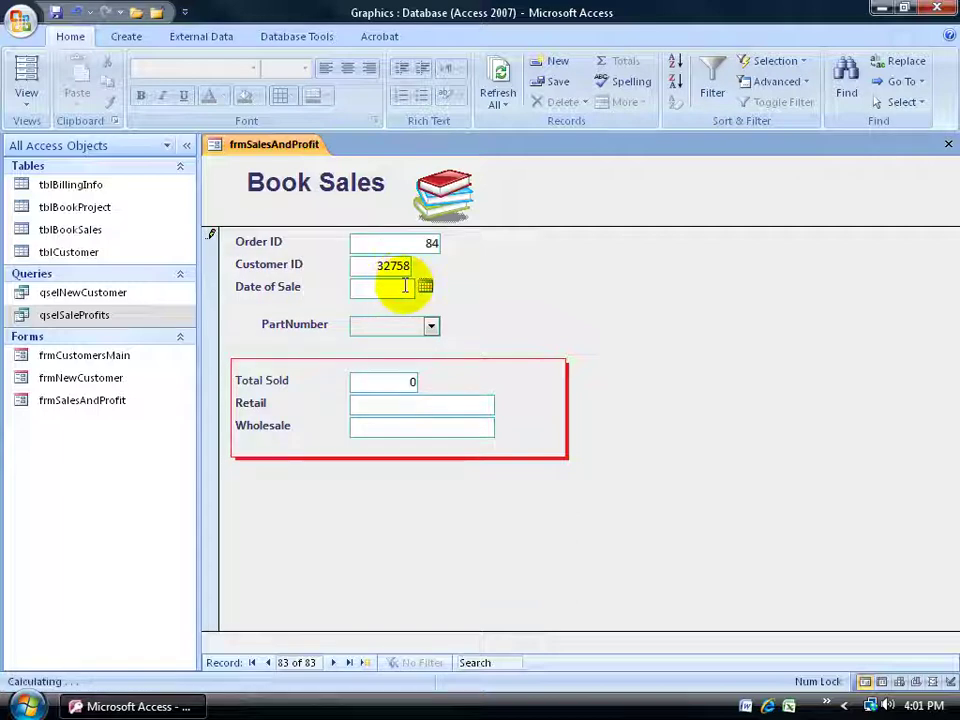
click(425, 288)
click(330, 369)
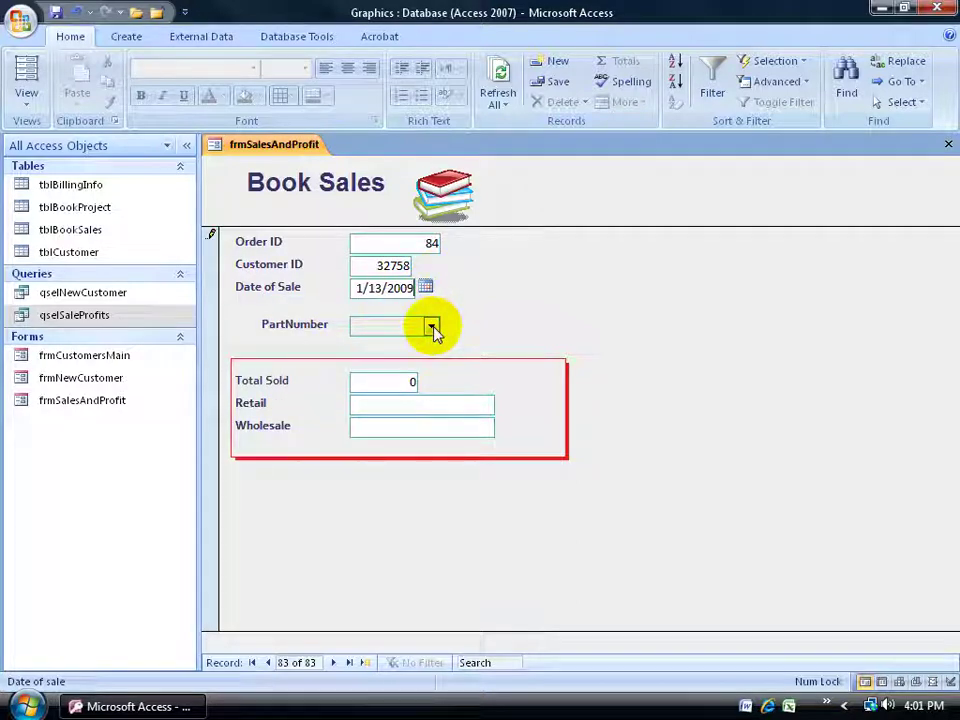
- Set the new record's PartNumber to 10-452-H2, Gardening Made Simple, and check it in the list
click(431, 326)
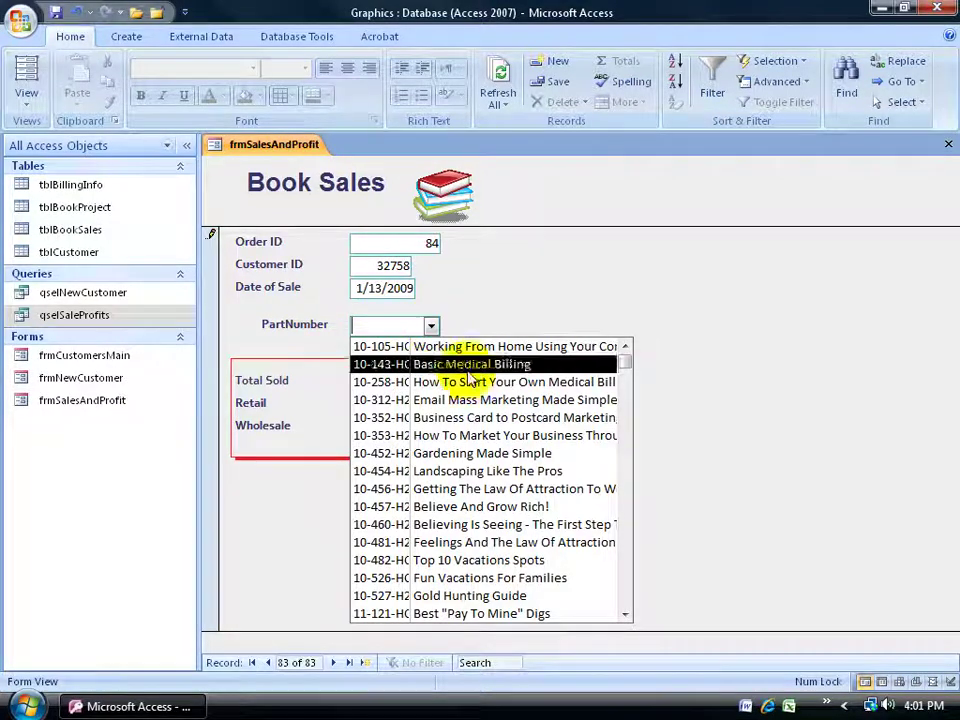
click(485, 453)
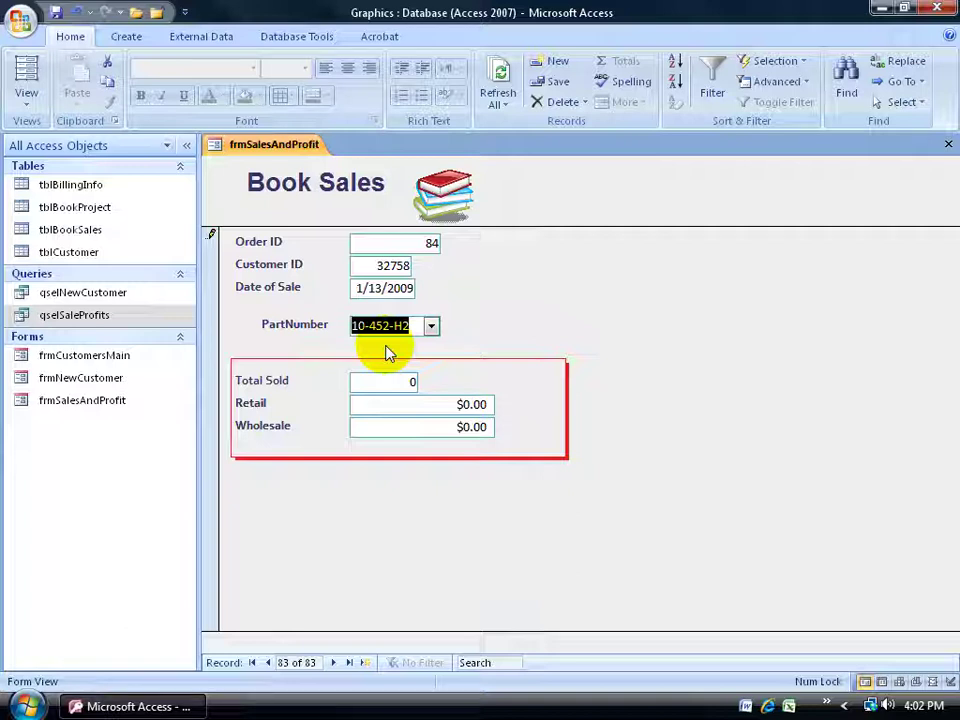
click(432, 327)
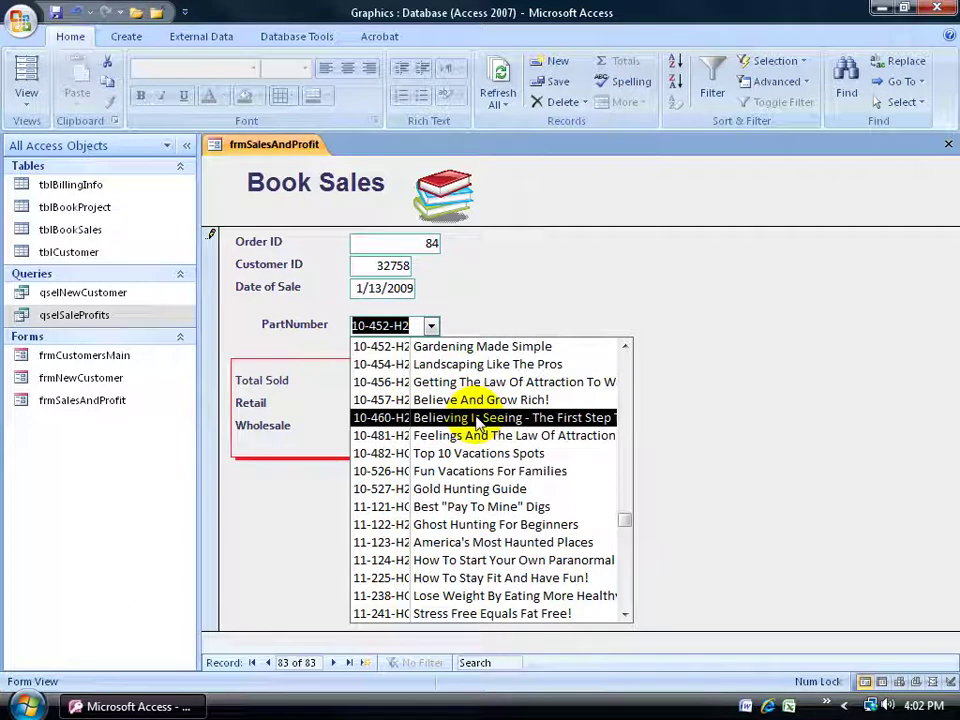
click(497, 300)
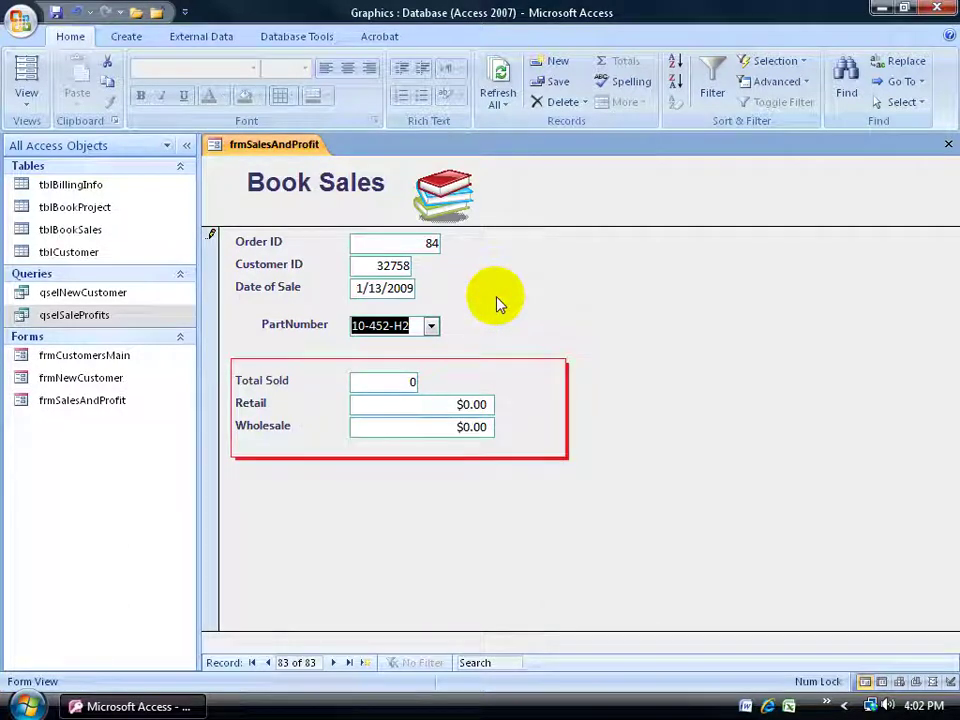
- Set Total Sold to 20 for the new record and save the record
click(410, 382)
text(20)
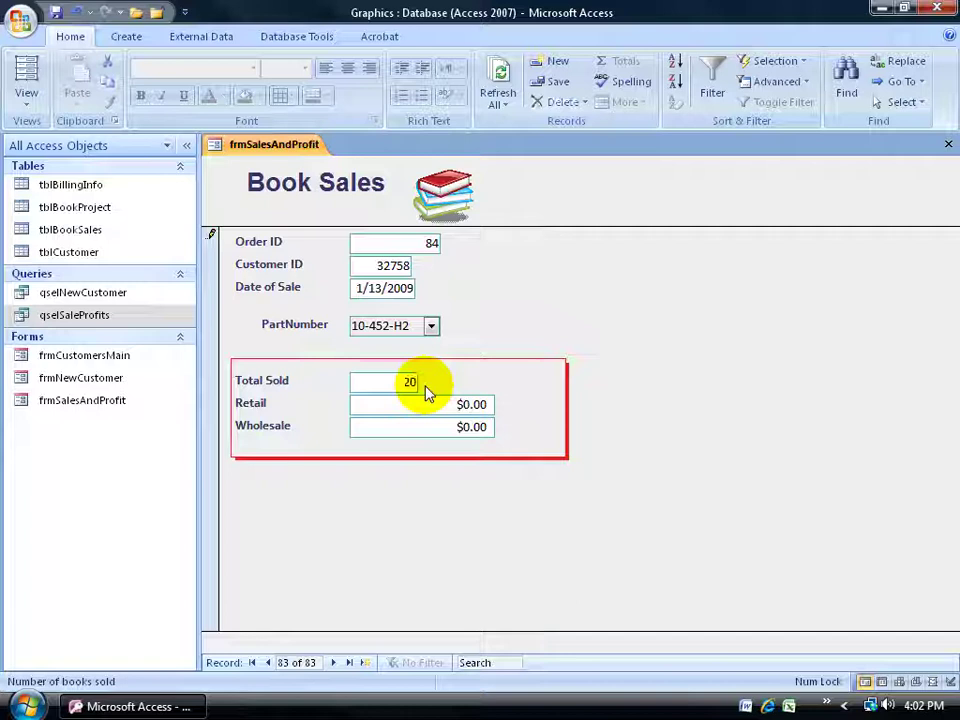
key(Tab)
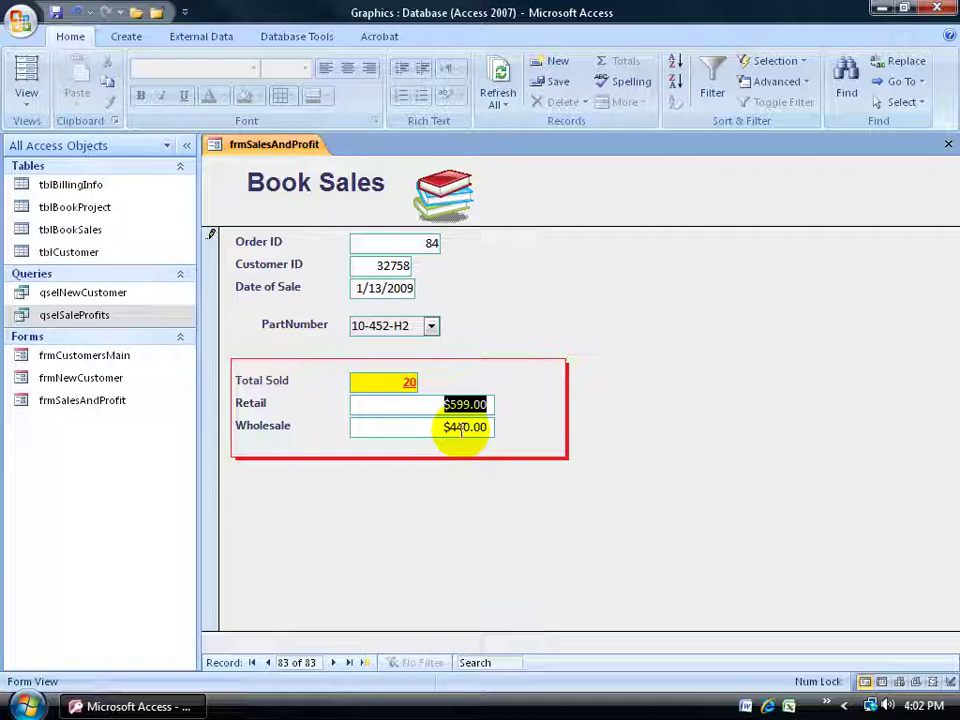
key(shift+Return)
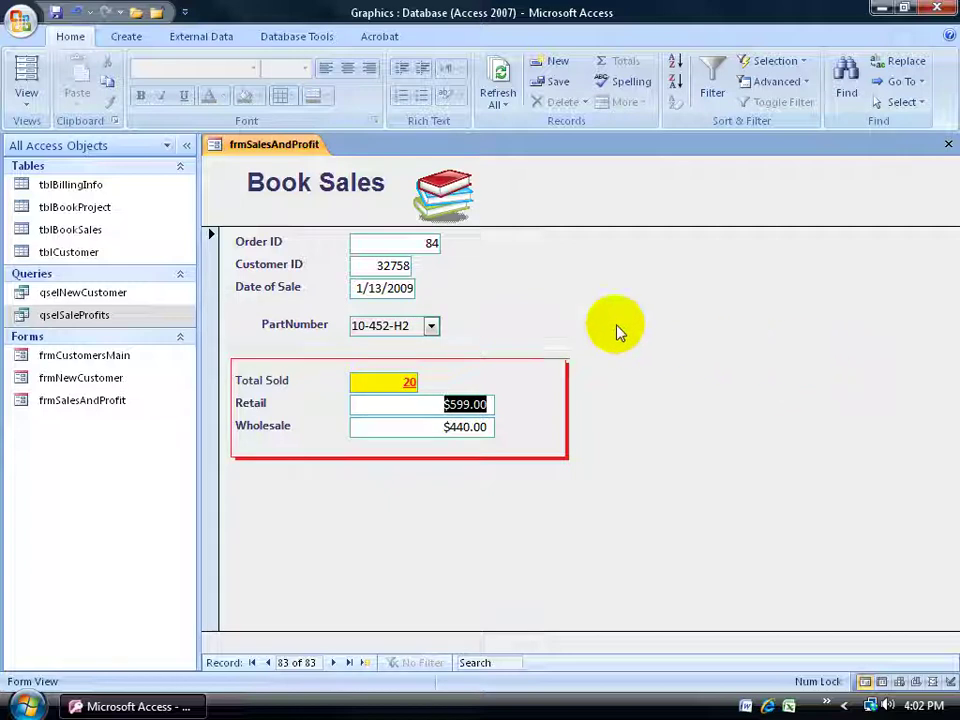
- Return frmSalesAndProfit to Design View and change the PartNumber combo box to a list box
right_click(624, 275)
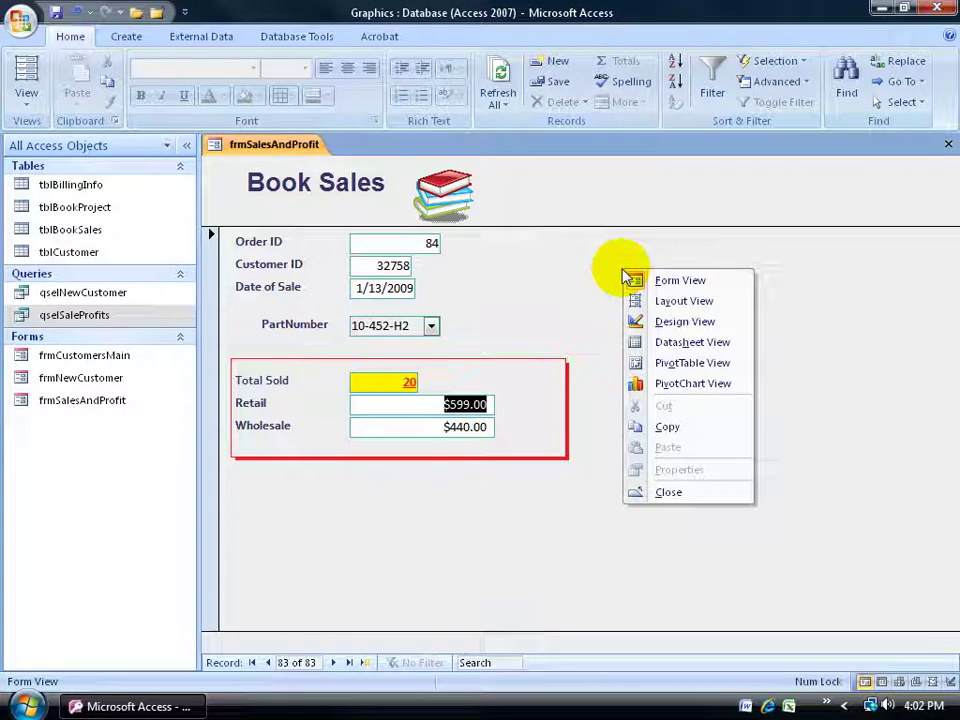
click(657, 325)
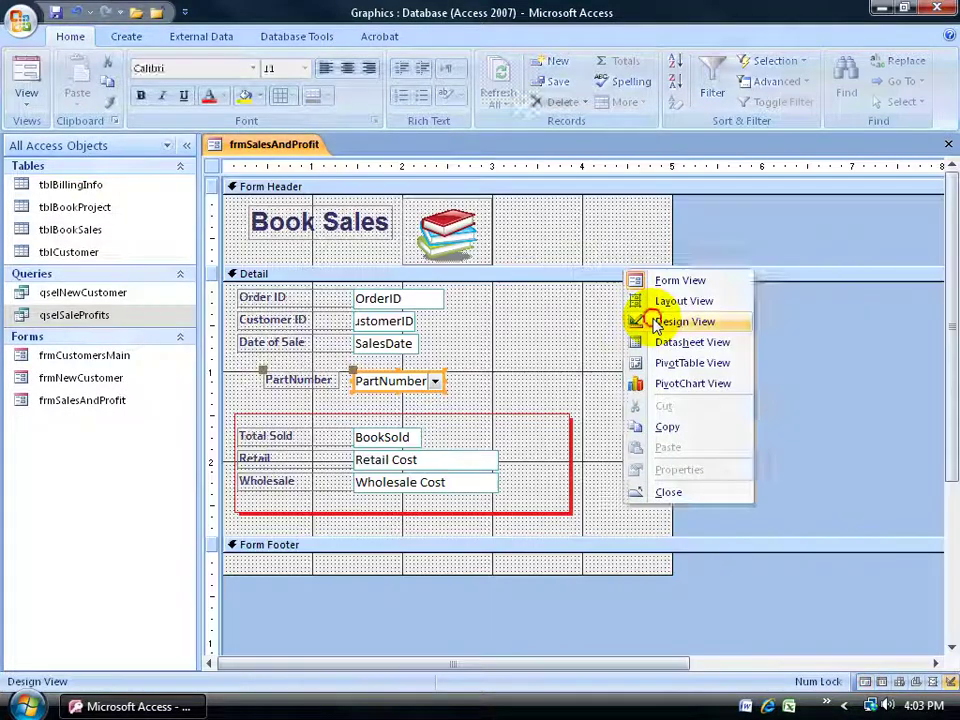
right_click(428, 393)
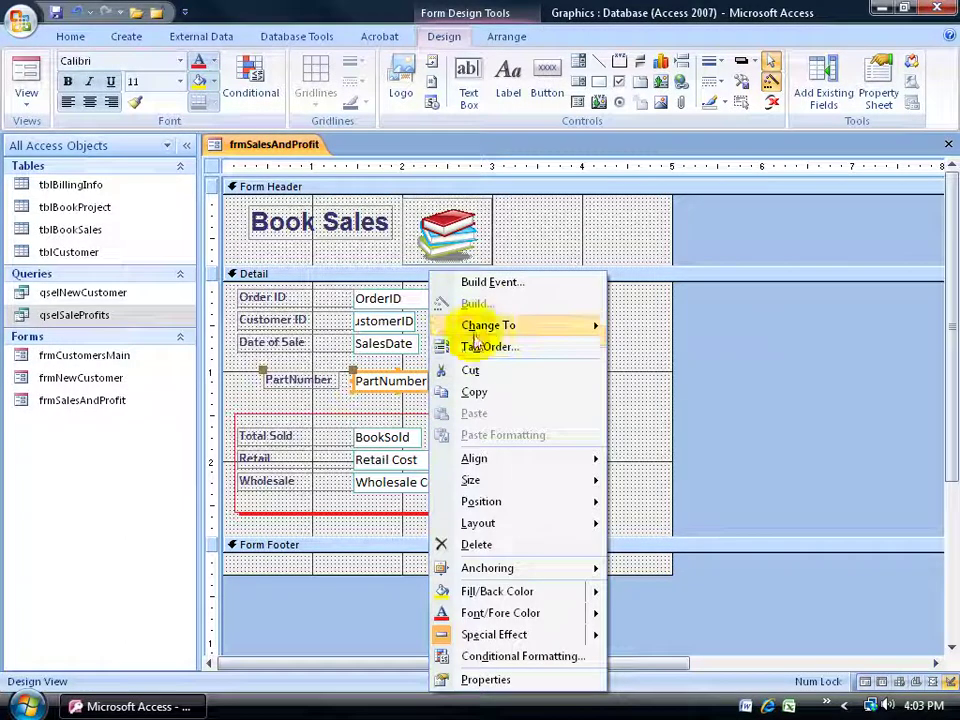
mouse_move(471, 324)
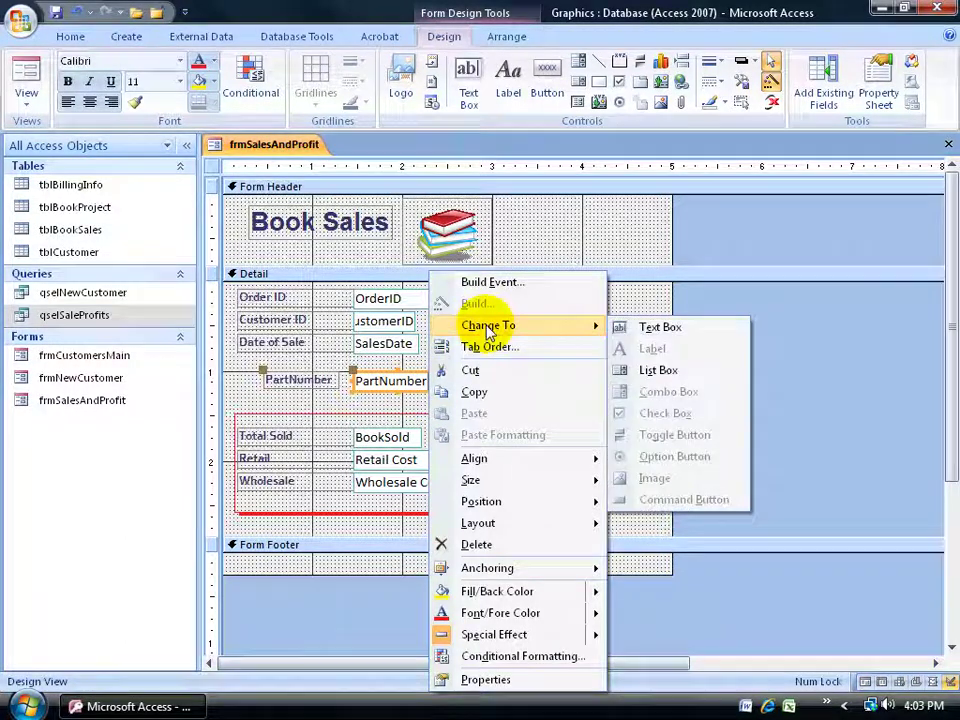
click(632, 370)
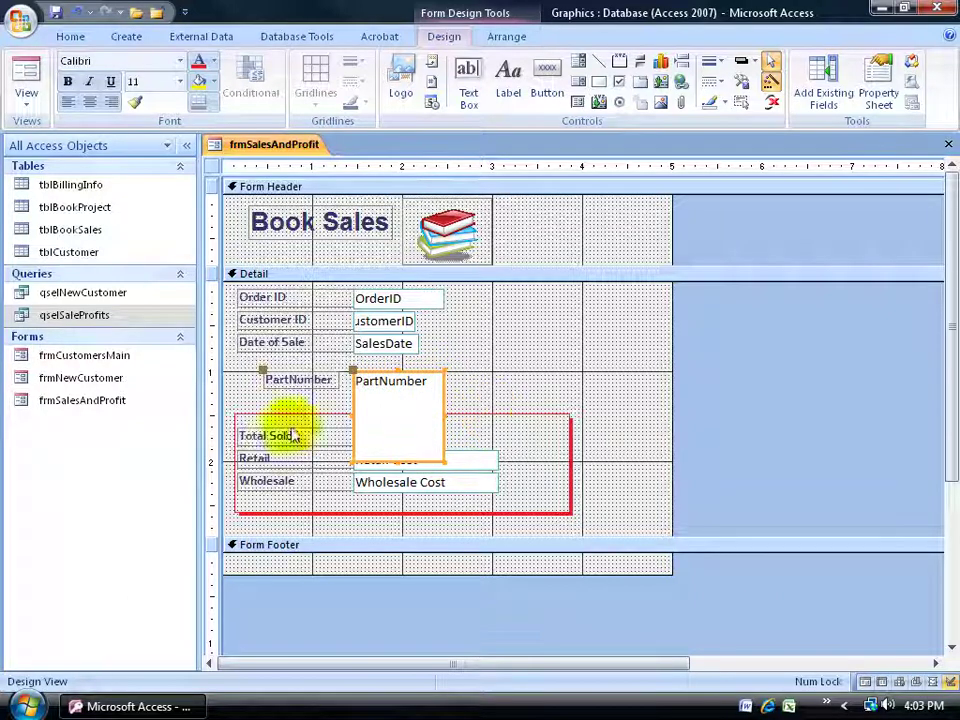
click(327, 382)
click(392, 381)
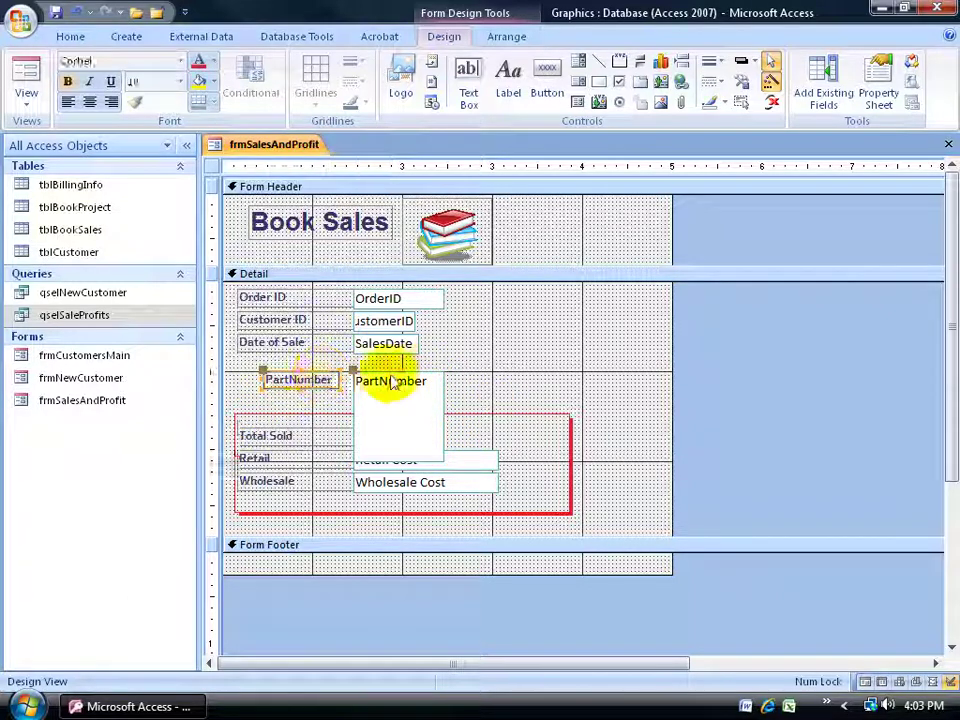
- Move the PartNumber list box aside and shift the red box with Total Sold, Retail and Wholesale down to about the 3-inch mark
drag(414, 375, 620, 318)
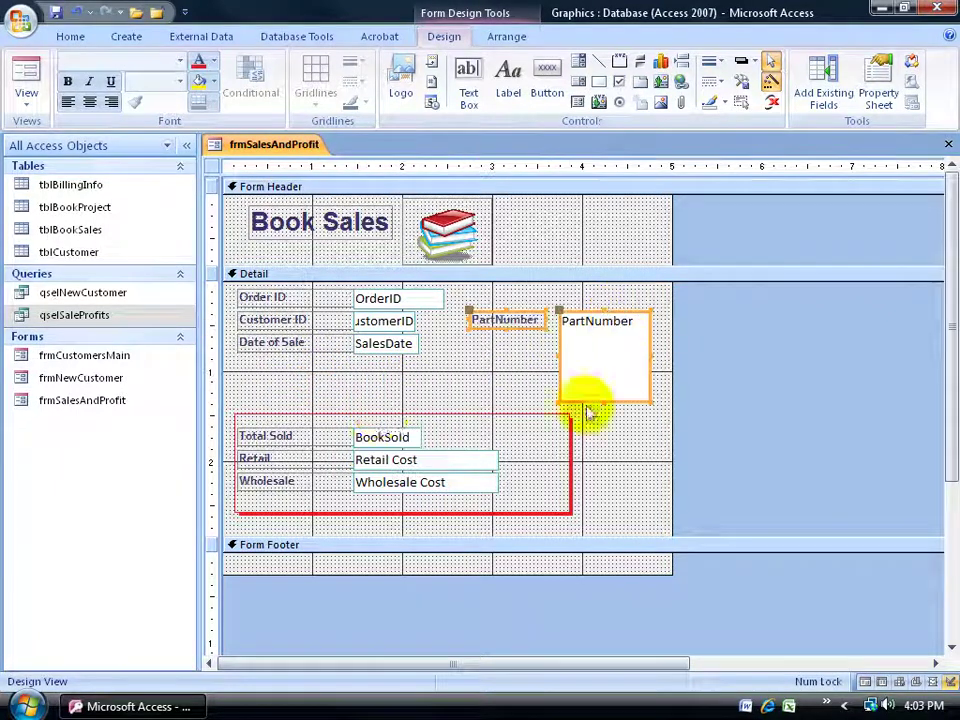
drag(273, 393, 516, 540)
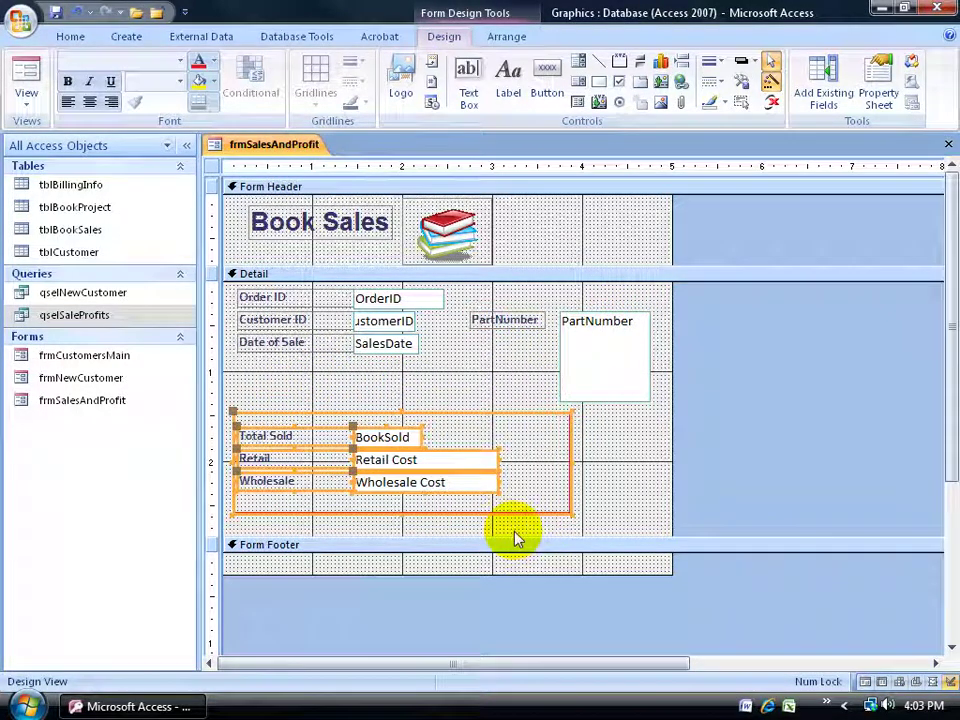
key(Down)
key(Down)
key(Down)
key(Down)
key(Down)
key(Down)
key(Down)
key(Down)
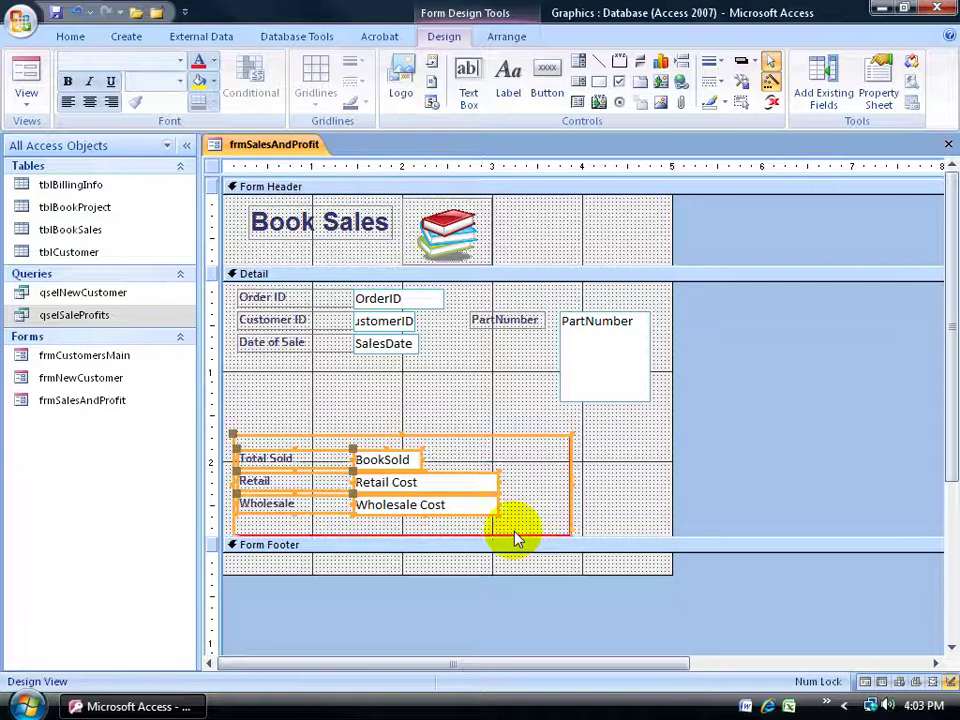
key(Down)
key(Down)
key(Down)
key(Down)
key(Down)
key(Down)
key(Down)
key(Down)
key(Down)
key(Down)
key(Down)
key(Down)
key(Down)
key(Down)
key(Down)
key(Down)
key(Down)
key(Down)
key(Down)
key(Down)
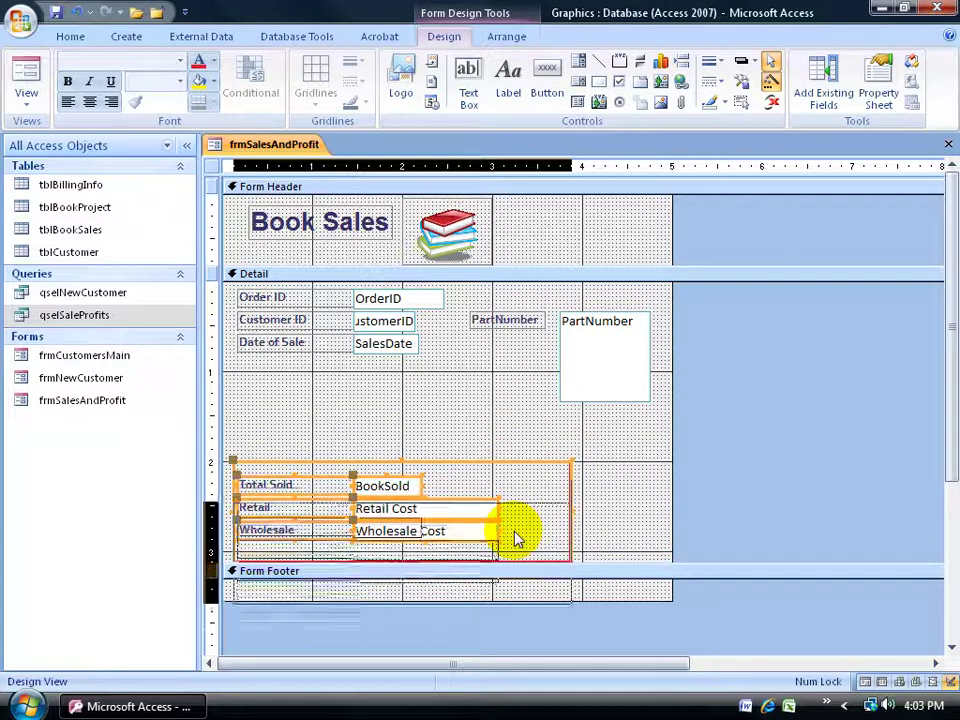
- Move the PartNumber list box and its label back below Date of Sale, at about the 1-inch mark
drag(625, 418, 512, 292)
drag(574, 310, 386, 371)
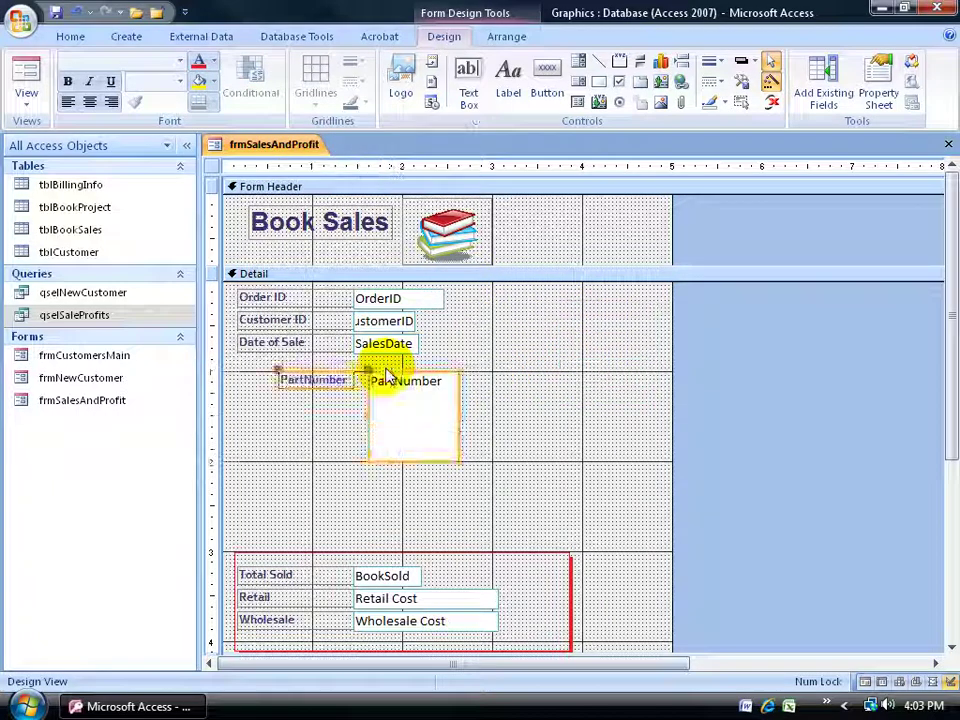
click(481, 427)
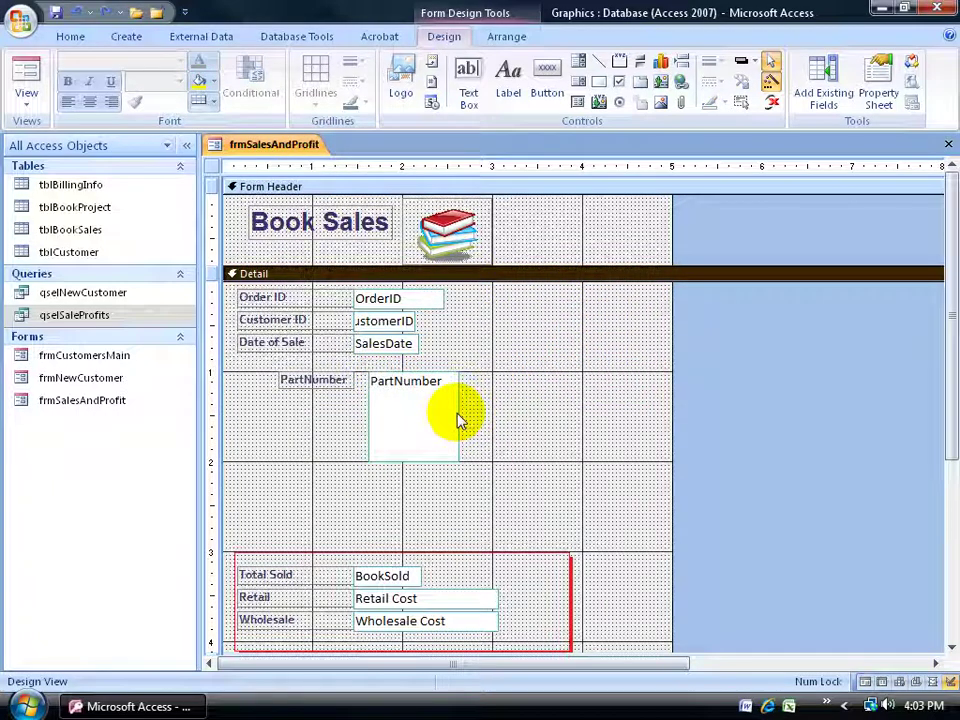
- Show the form in Form View and examine the PartNumber list's rows and its title column
click(27, 76)
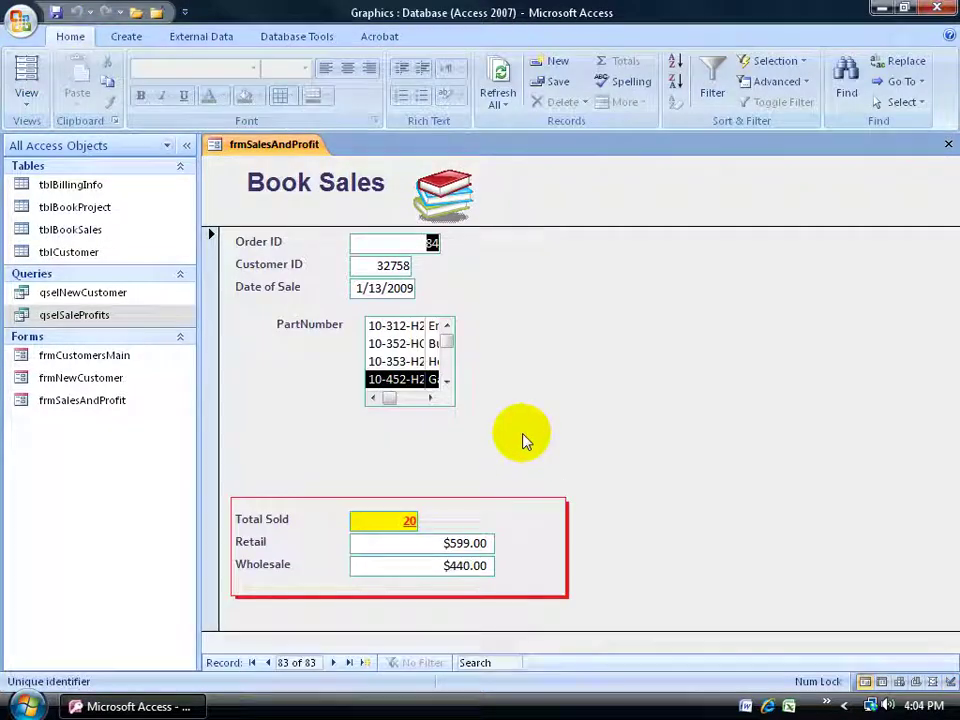
click(447, 381)
click(447, 381)
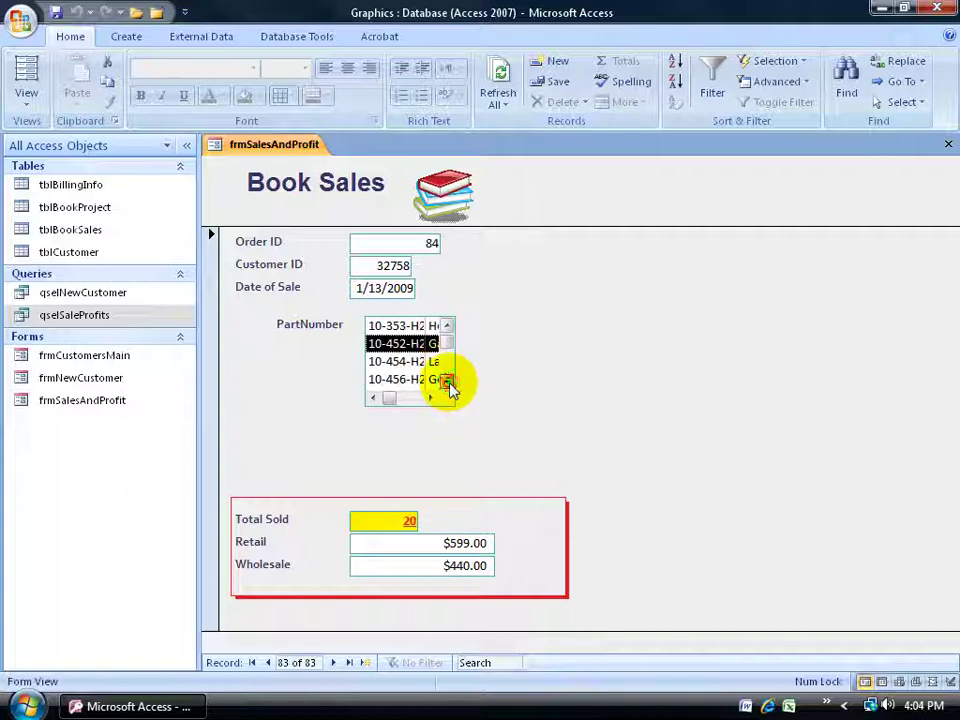
click(430, 398)
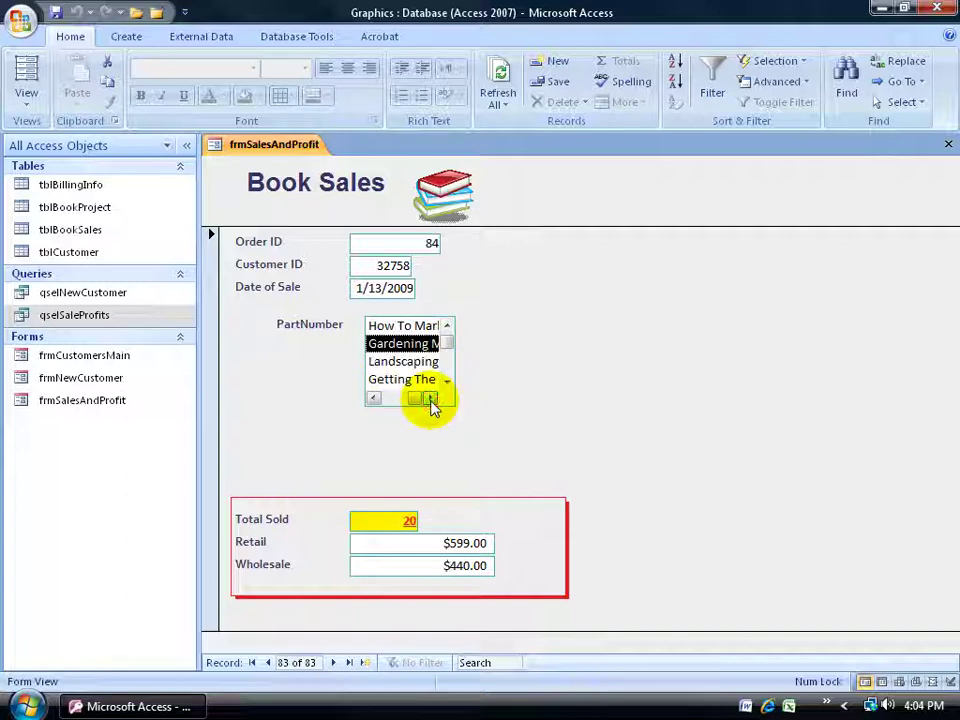
- Return to Design View and enlarge the PartNumber list box to about 2.8 inches wide and 1.6 inches high
right_click(543, 289)
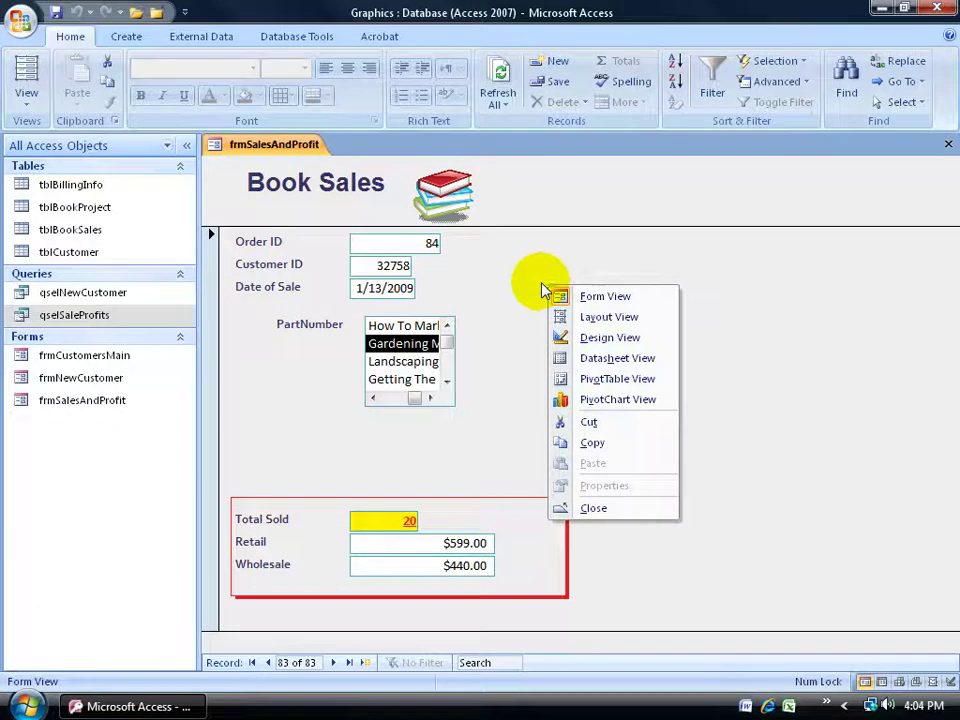
click(574, 337)
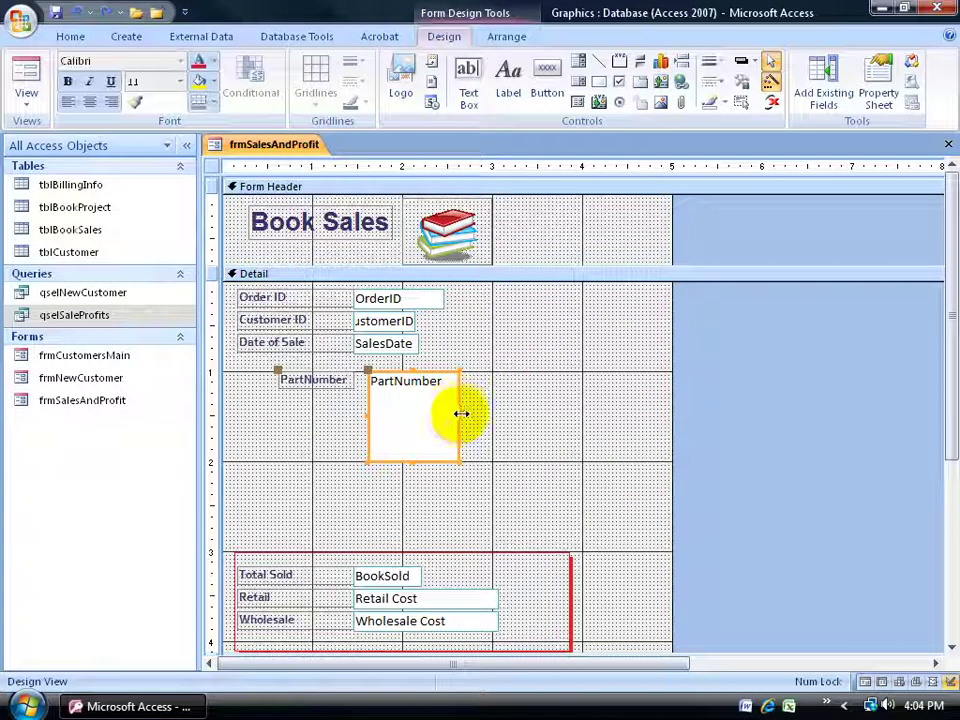
drag(461, 414, 624, 420)
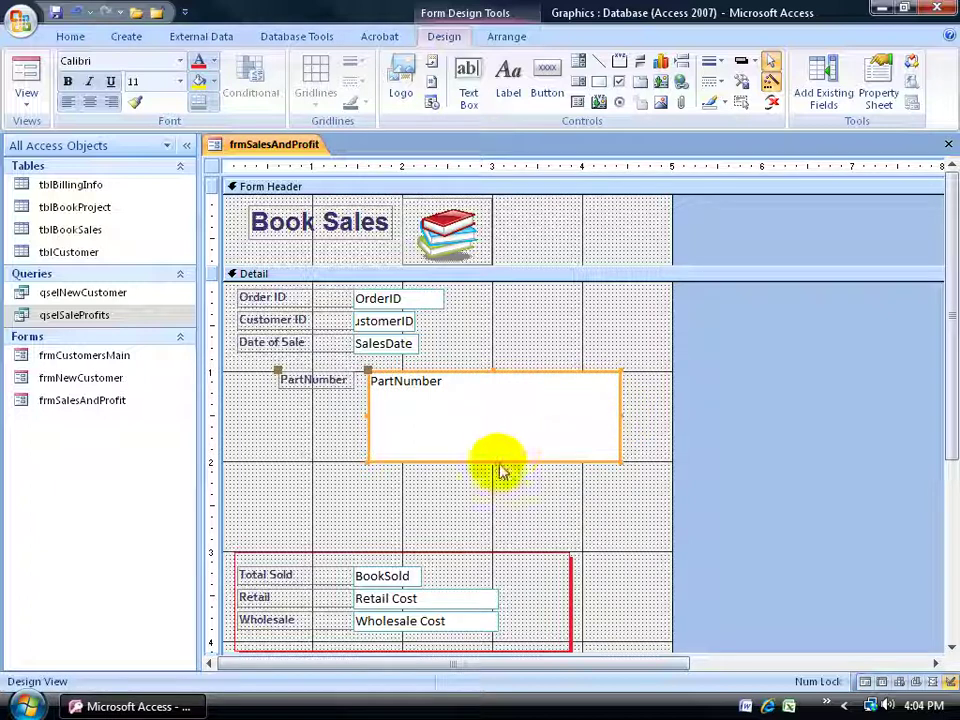
drag(495, 464, 500, 518)
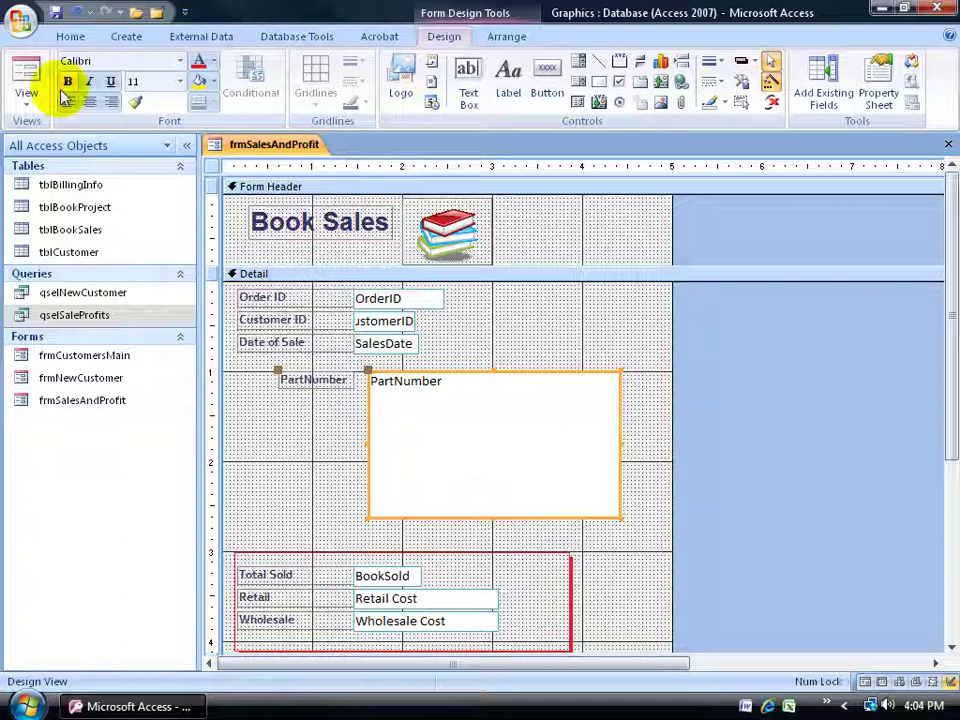
- Show the form in Form View and check the PartNumber selection two records back
click(26, 70)
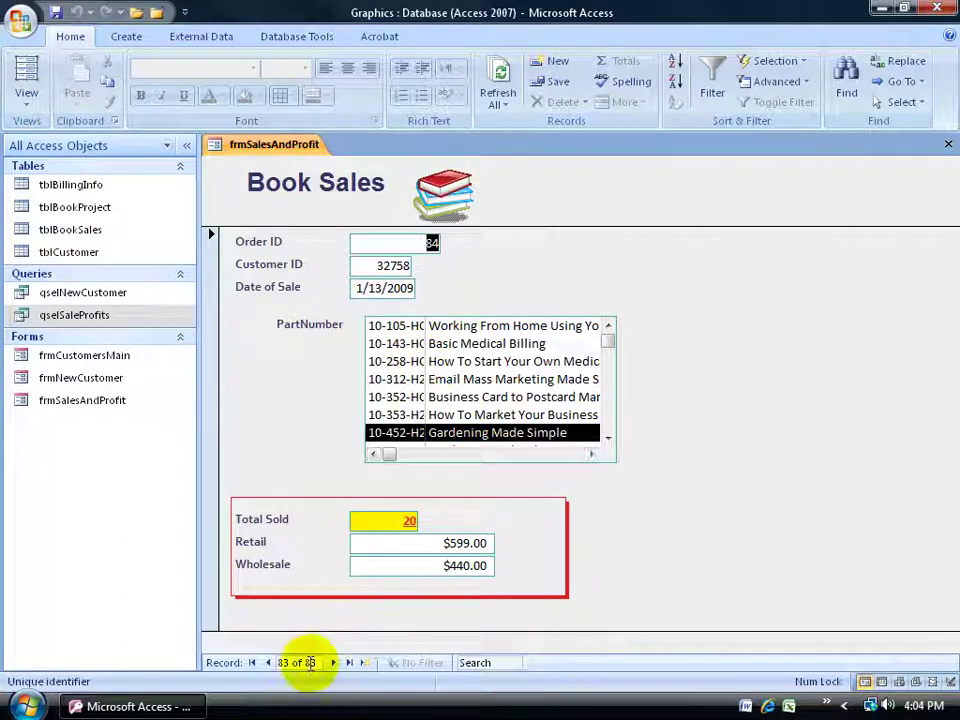
click(267, 663)
click(267, 663)
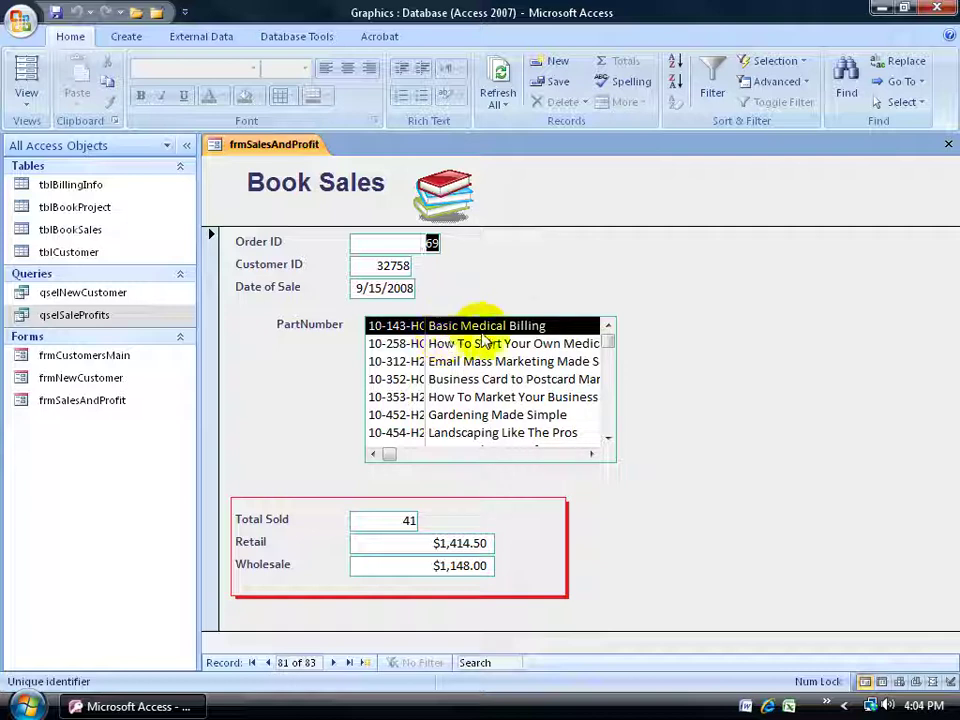
- Start a new record, select the 10-258 book in the PartNumber list and look through the remaining entries
click(366, 662)
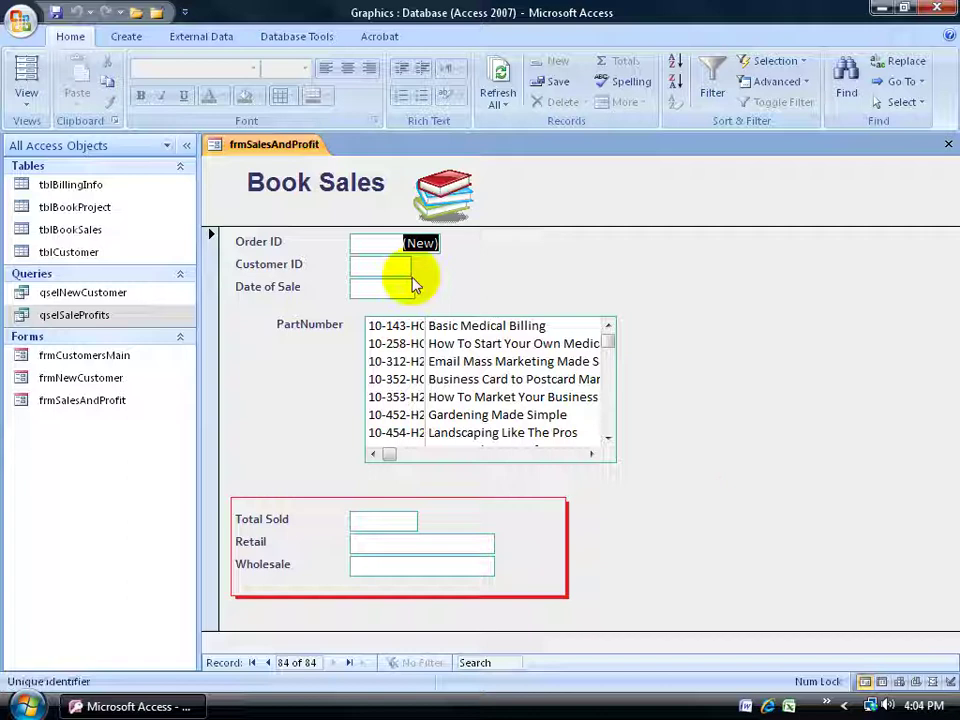
click(456, 344)
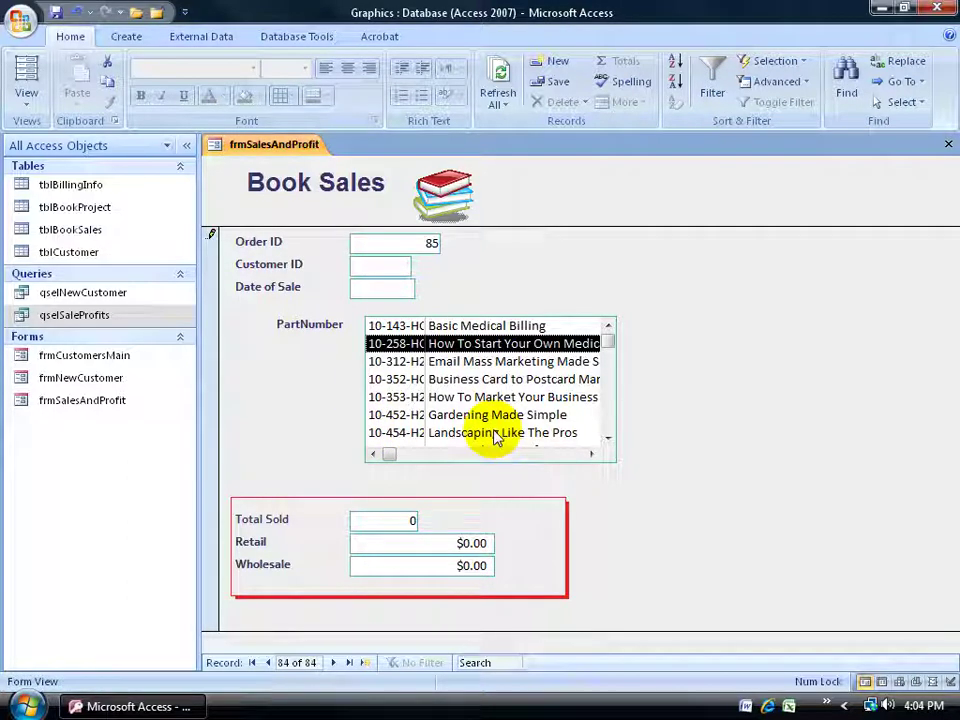
click(609, 360)
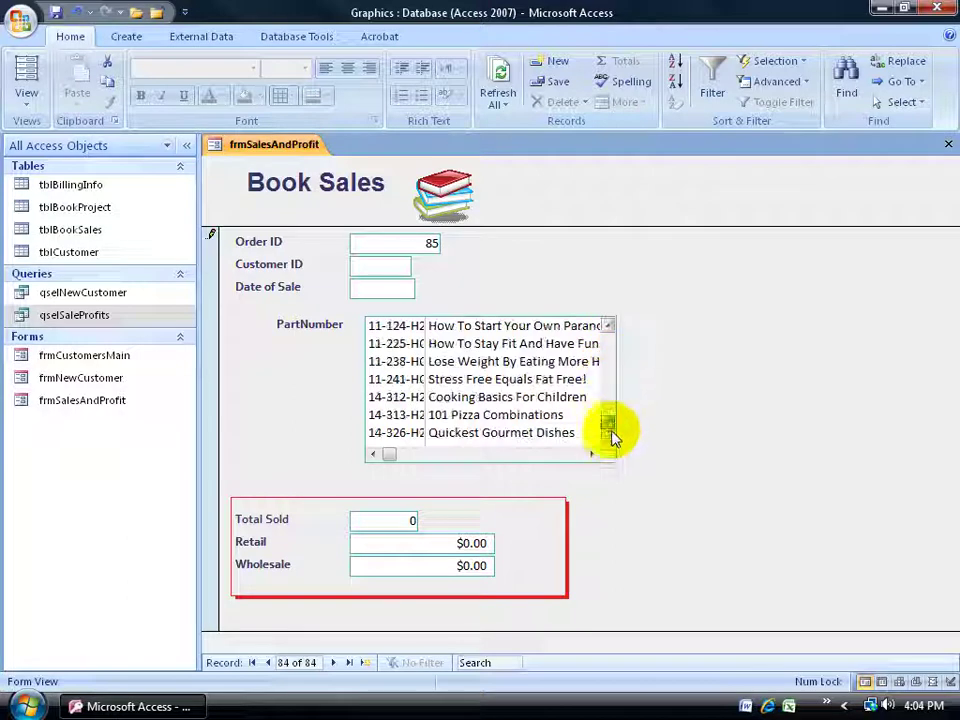